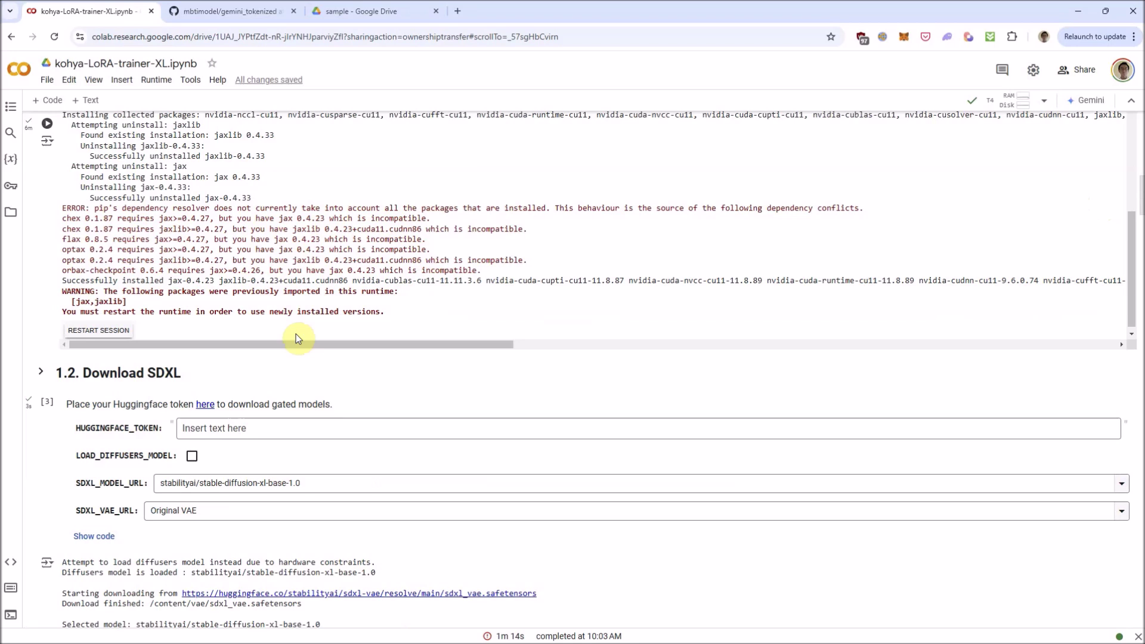
In the Download SDXL cell, set the model URL to xjdeng/pony-xl-v6-diffusers and the VAE to Pony VAE
{"action": "scroll", "coordinate": [292, 342], "scroll_direction": "down", "scroll_amount": 2}
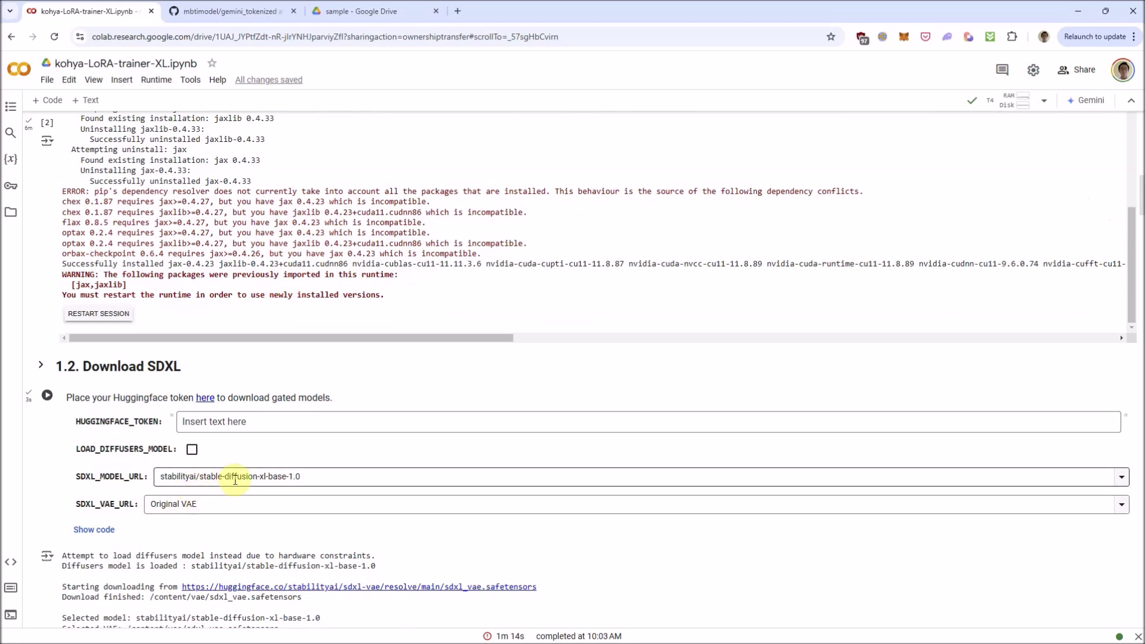
{"action": "scroll", "coordinate": [234, 480], "scroll_direction": "down", "scroll_amount": 1}
{"action": "left_click", "coordinate": [329, 456]}
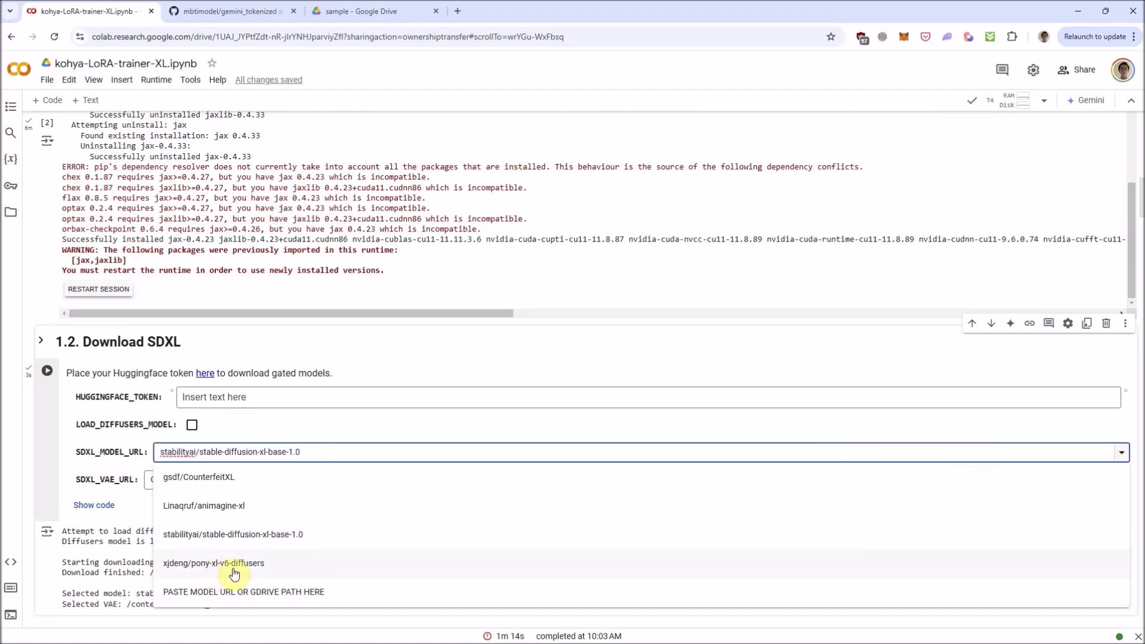
{"action": "left_click", "coordinate": [263, 573]}
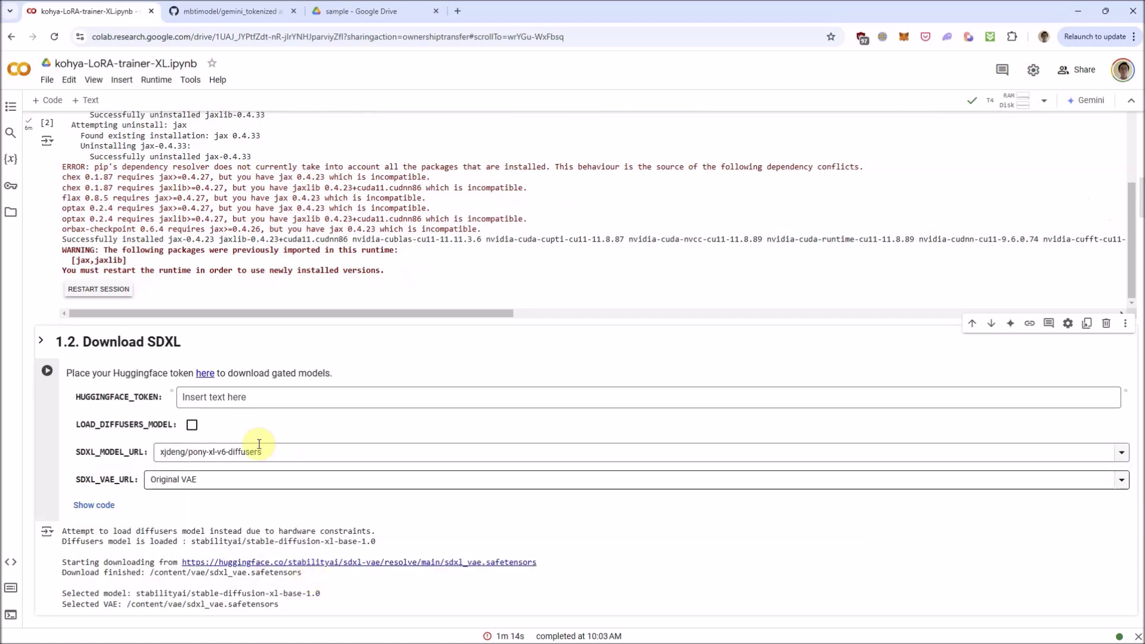
{"action": "left_click", "coordinate": [238, 480]}
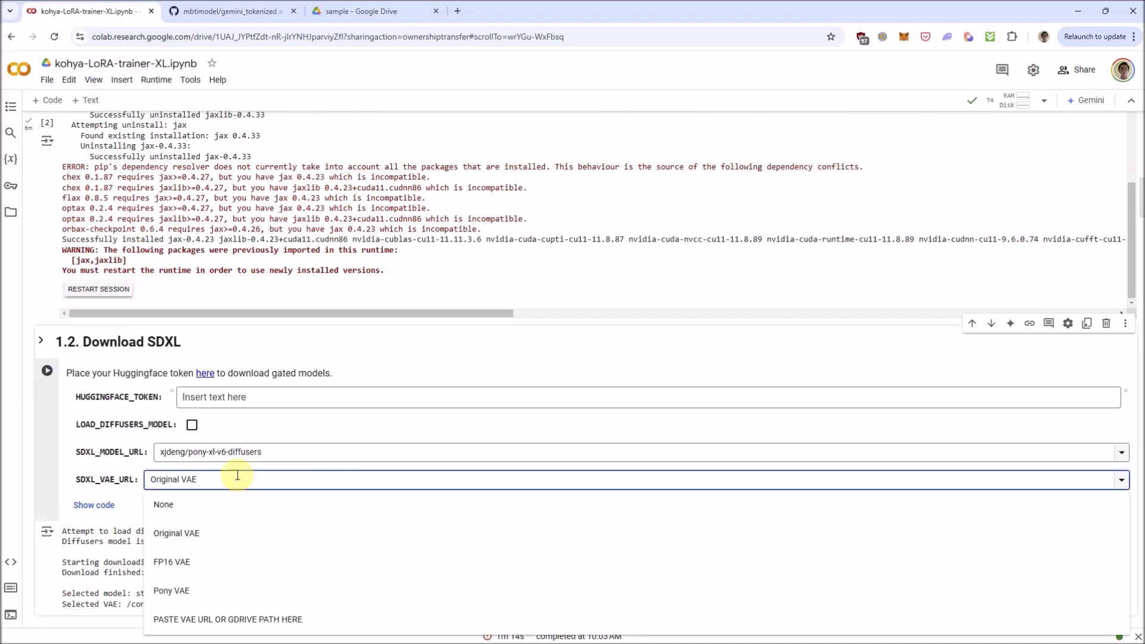
{"action": "left_click", "coordinate": [207, 590]}
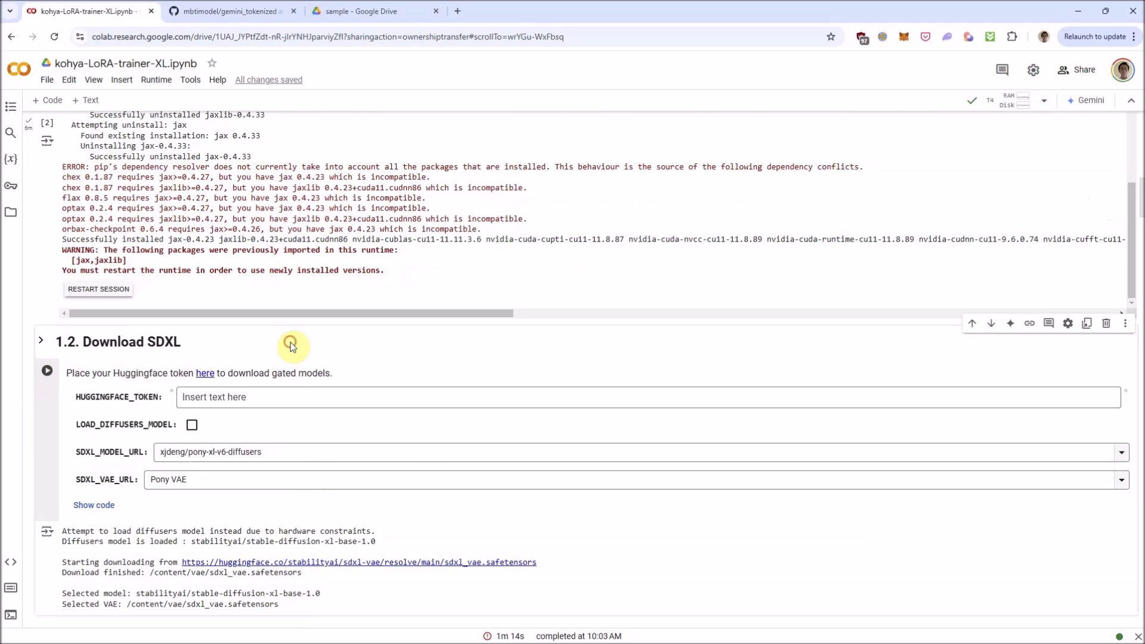
Change the project name in the Training Config cell to testmia_pony1
{"action": "left_click", "coordinate": [156, 79]}
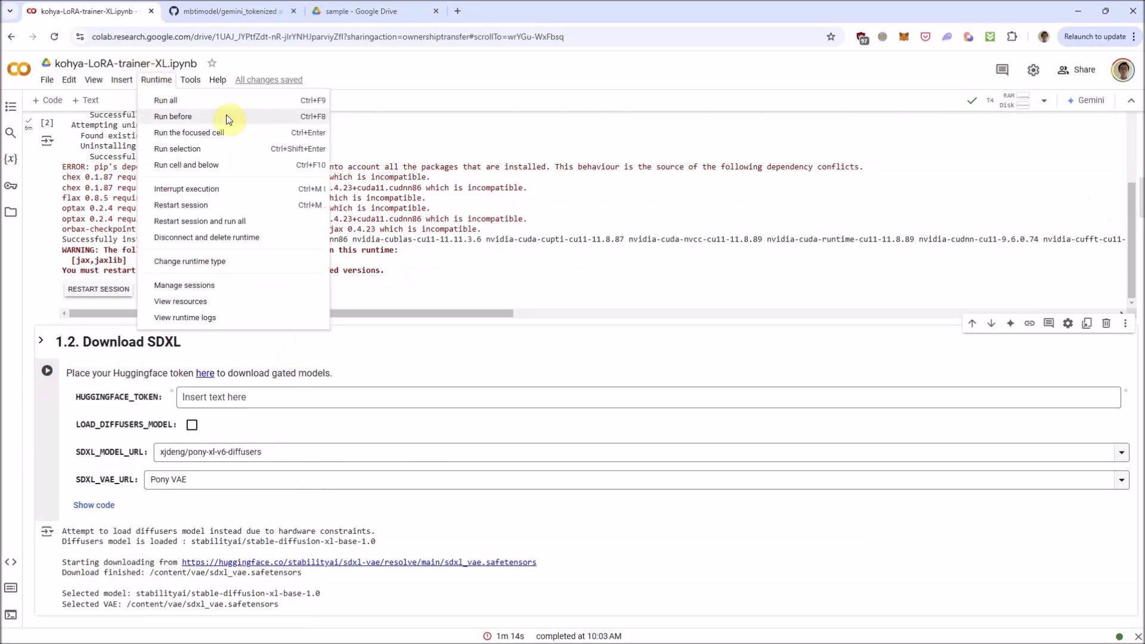
{"action": "left_click", "coordinate": [754, 553]}
{"action": "scroll", "coordinate": [754, 556], "scroll_direction": "down", "scroll_amount": 5}
{"action": "scroll", "coordinate": [754, 556], "scroll_direction": "down", "scroll_amount": 18}
{"action": "scroll", "coordinate": [755, 556], "scroll_direction": "down", "scroll_amount": 7}
{"action": "scroll", "coordinate": [307, 427], "scroll_direction": "down", "scroll_amount": 4}
{"action": "scroll", "coordinate": [306, 428], "scroll_direction": "up", "scroll_amount": 15}
{"action": "scroll", "coordinate": [307, 428], "scroll_direction": "up", "scroll_amount": 15}
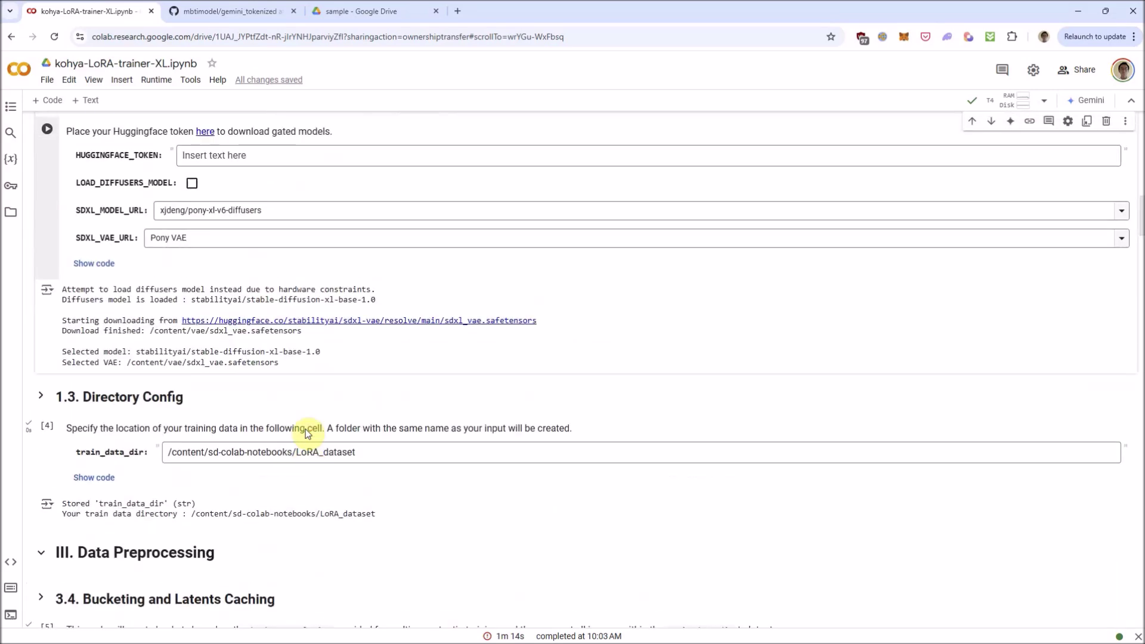
{"action": "scroll", "coordinate": [307, 432], "scroll_direction": "up", "scroll_amount": 2}
{"action": "scroll", "coordinate": [307, 432], "scroll_direction": "down", "scroll_amount": 10}
{"action": "scroll", "coordinate": [307, 433], "scroll_direction": "down", "scroll_amount": 14}
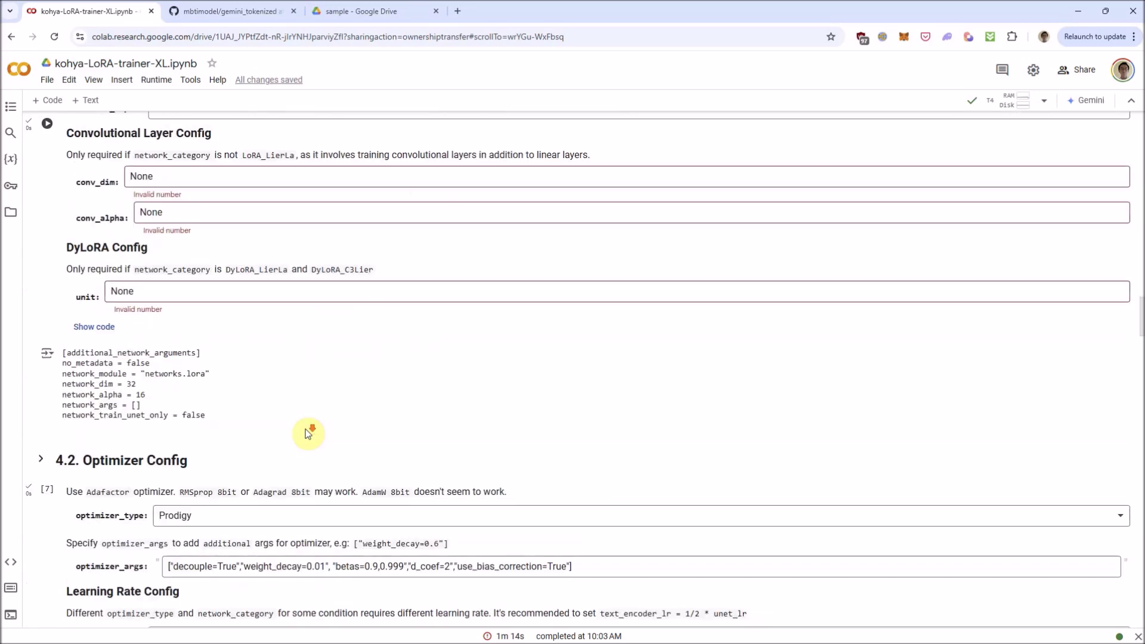
{"action": "scroll", "coordinate": [308, 433], "scroll_direction": "down", "scroll_amount": 5}
{"action": "scroll", "coordinate": [308, 433], "scroll_direction": "down", "scroll_amount": 8}
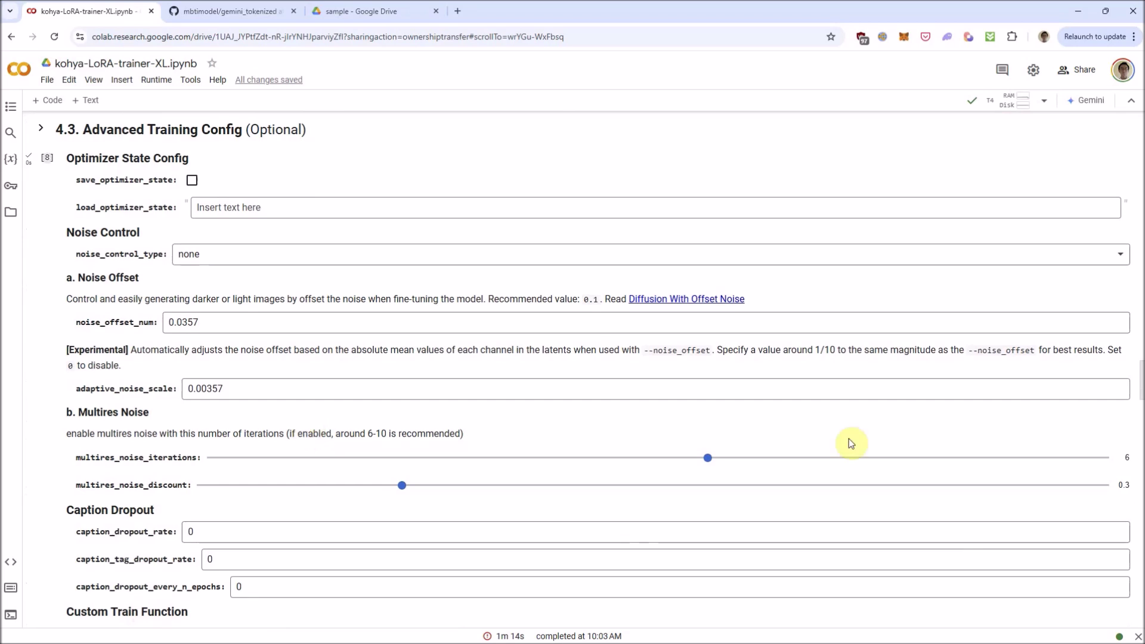
{"action": "left_click_drag", "start_coordinate": [1139, 388], "coordinate": [1139, 415]}
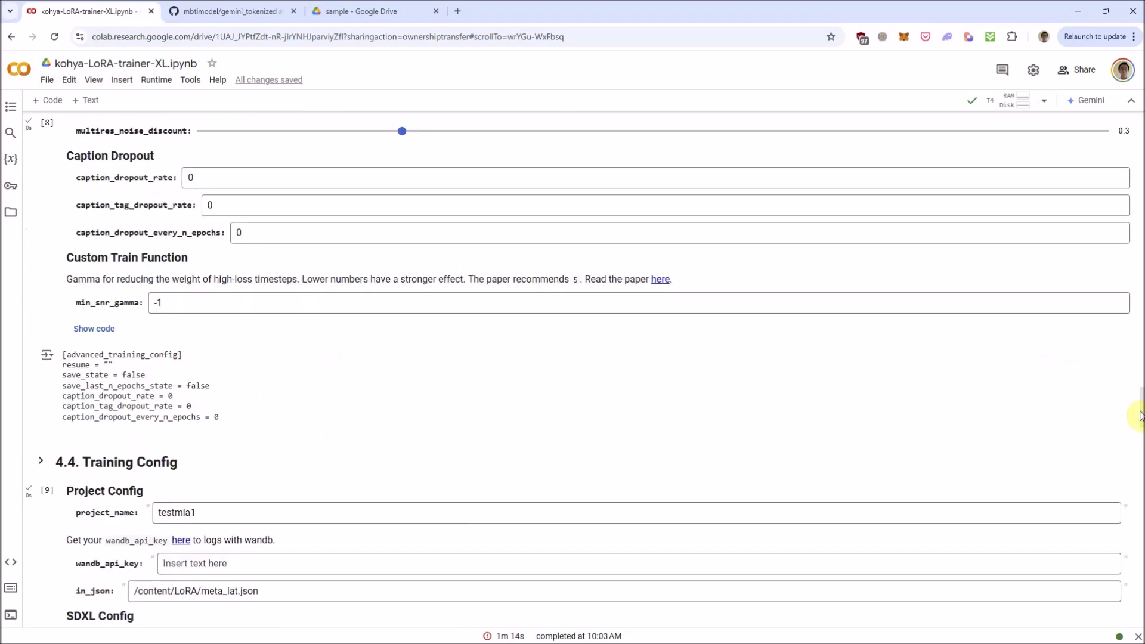
{"action": "left_click", "coordinate": [186, 511]}
{"action": "scroll", "coordinate": [190, 509], "scroll_direction": "down", "scroll_amount": 5}
{"action": "left_click", "coordinate": [188, 193]}
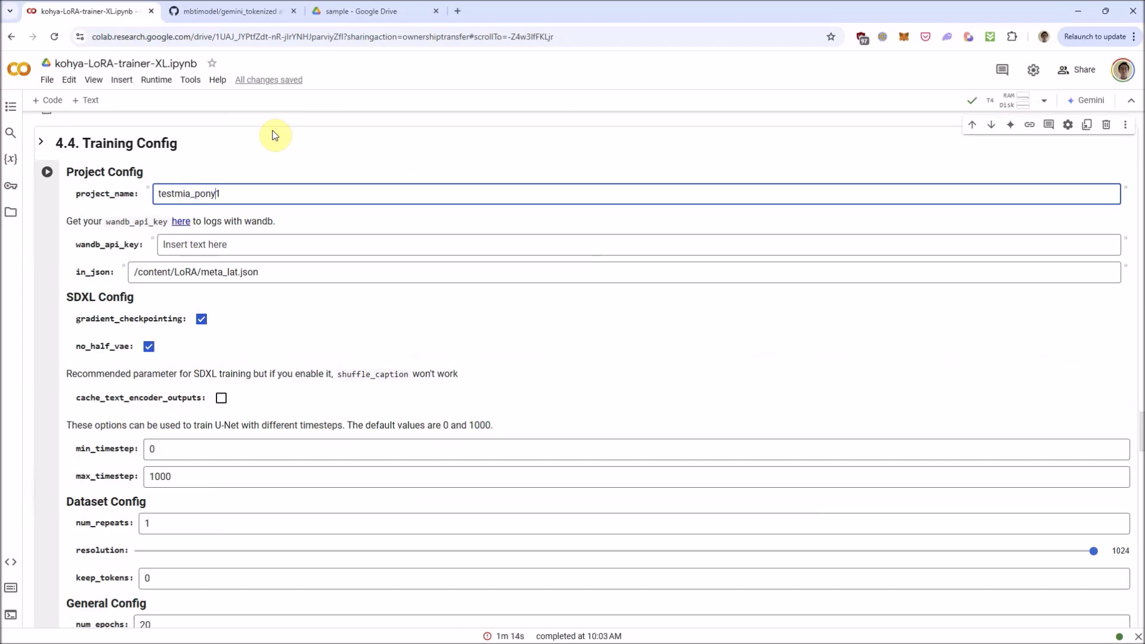
Return to the Download SDXL cell and run it together with all cells below
{"action": "left_click", "coordinate": [1140, 447]}
{"action": "left_click_drag", "start_coordinate": [1140, 447], "coordinate": [1116, 225]}
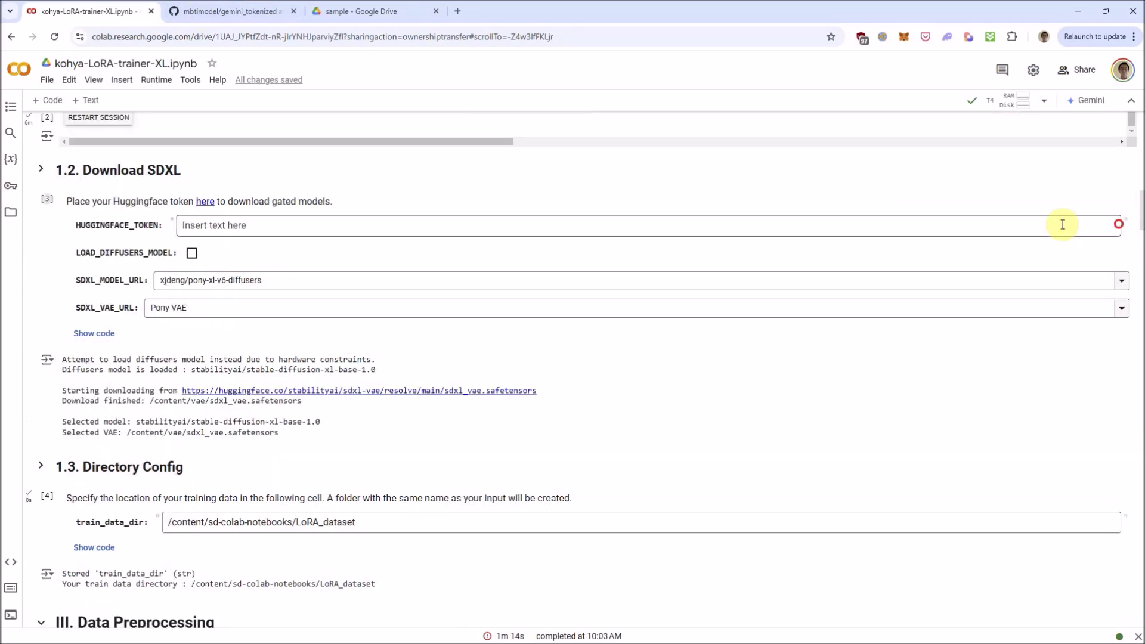
{"action": "left_click", "coordinate": [243, 173]}
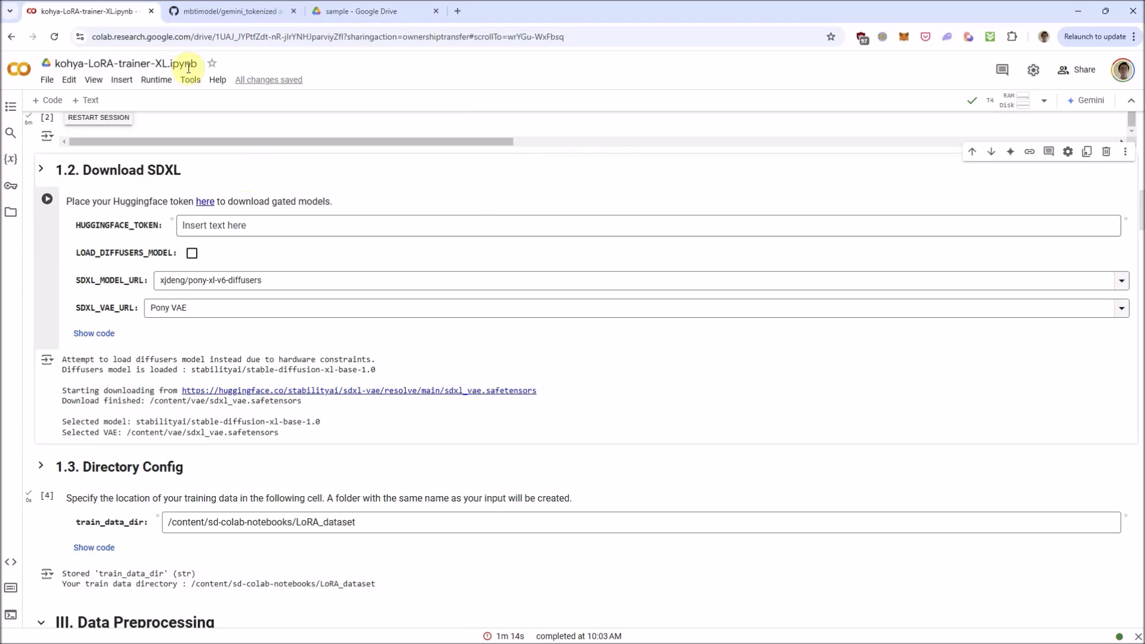
{"action": "left_click", "coordinate": [156, 80]}
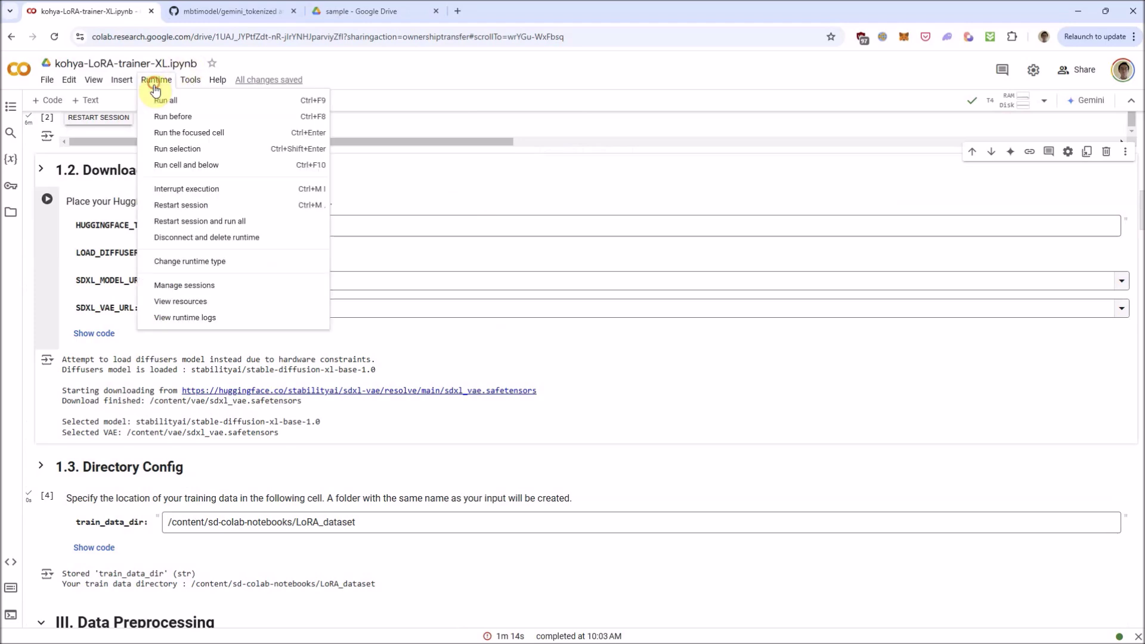
{"action": "left_click", "coordinate": [215, 167]}
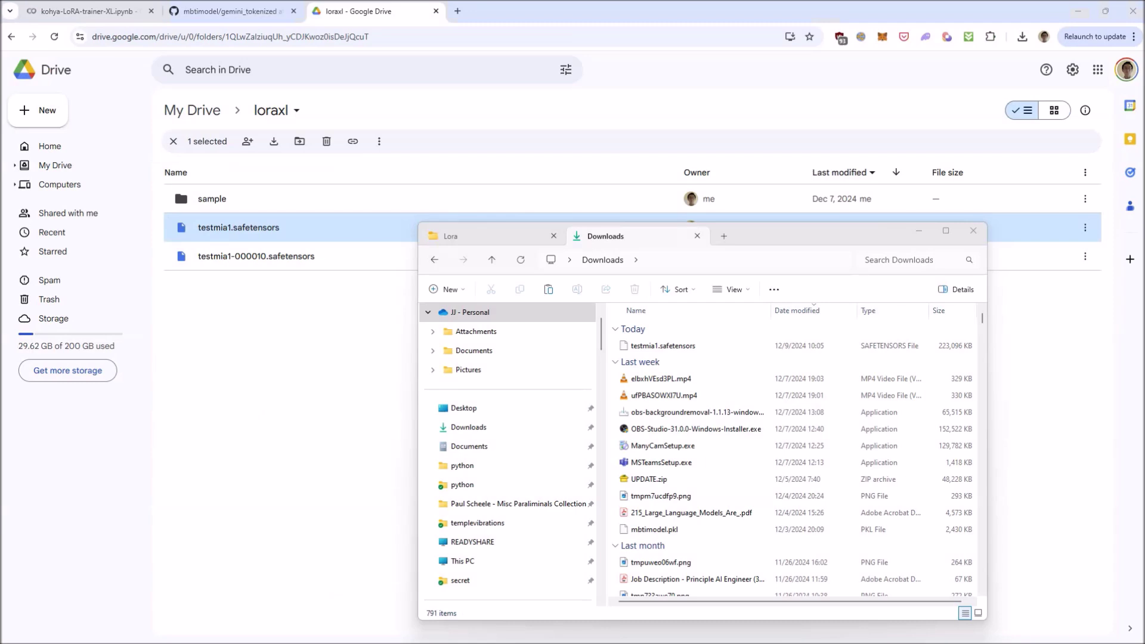
In File Explorer, select the downloaded testmia1.safetensors in Downloads and bring up the Lora folder
{"action": "left_click_drag", "start_coordinate": [221, 239], "coordinate": [263, 231]}
{"action": "left_click", "coordinate": [657, 346]}
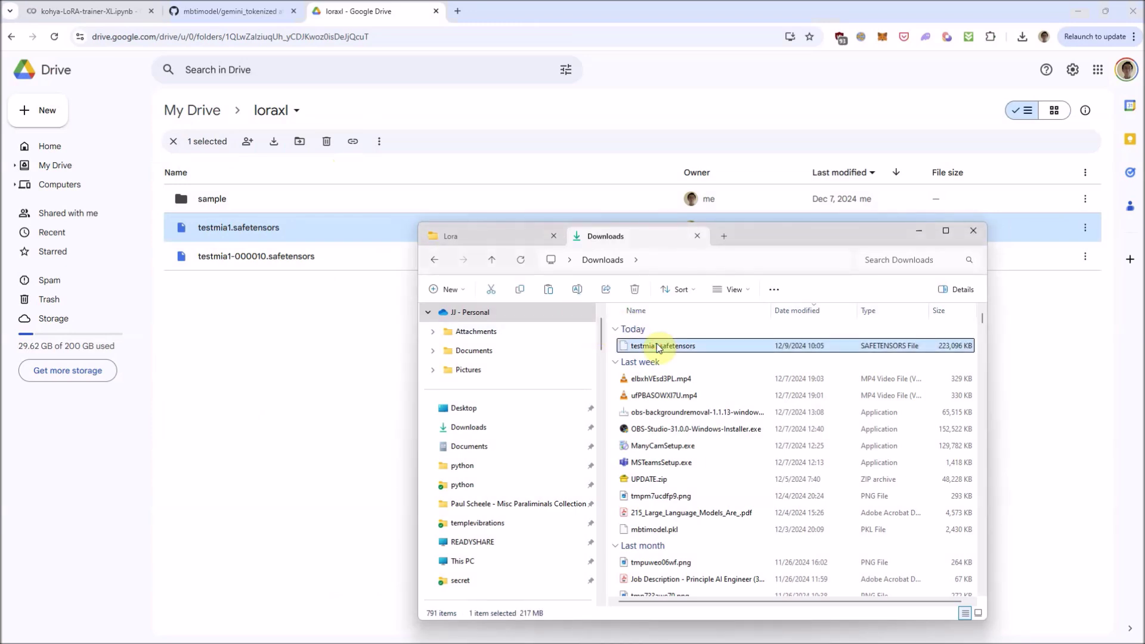
{"action": "left_click", "coordinate": [495, 236]}
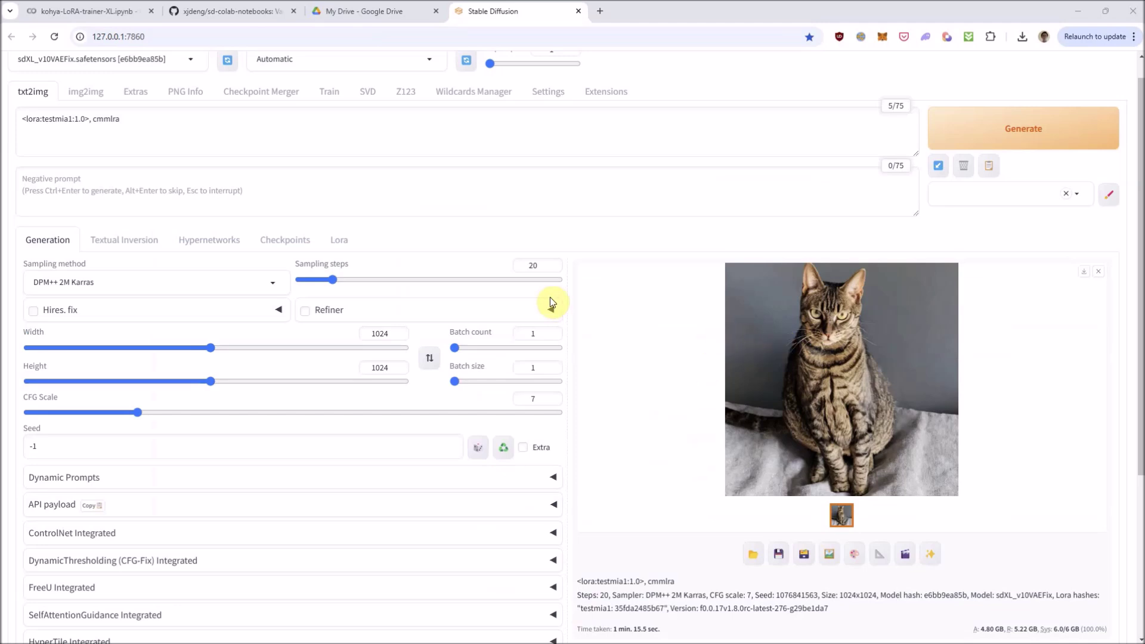
Examine the LoRA prompt in Stable Diffusion and view the generated cat image at full size
{"action": "scroll", "coordinate": [550, 297], "scroll_direction": "up", "scroll_amount": 1}
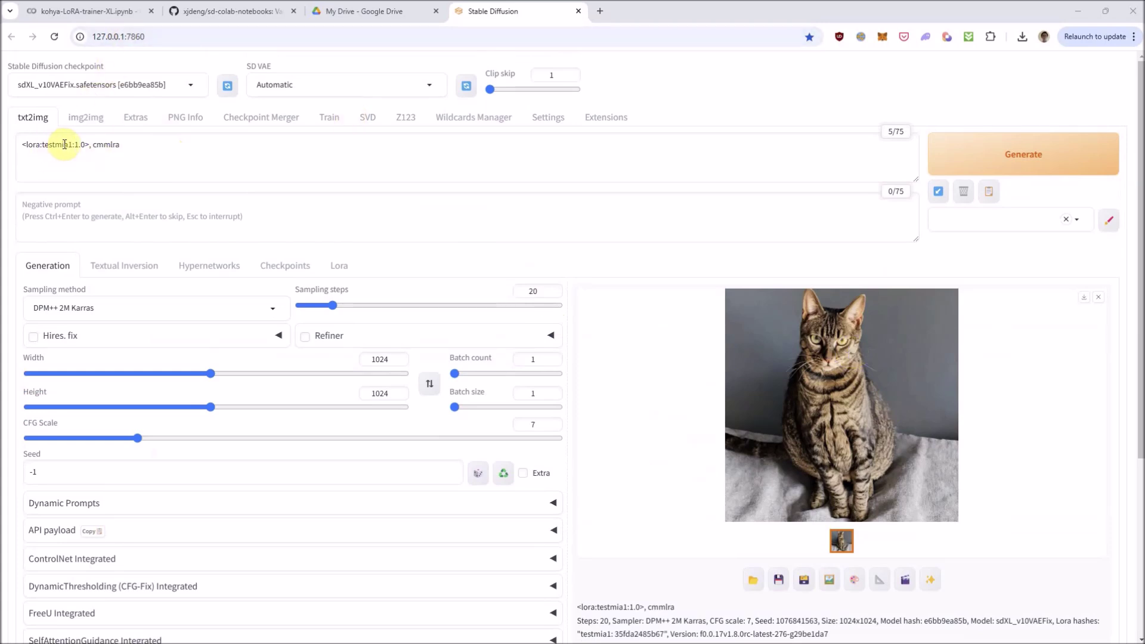
{"action": "left_click", "coordinate": [87, 145]}
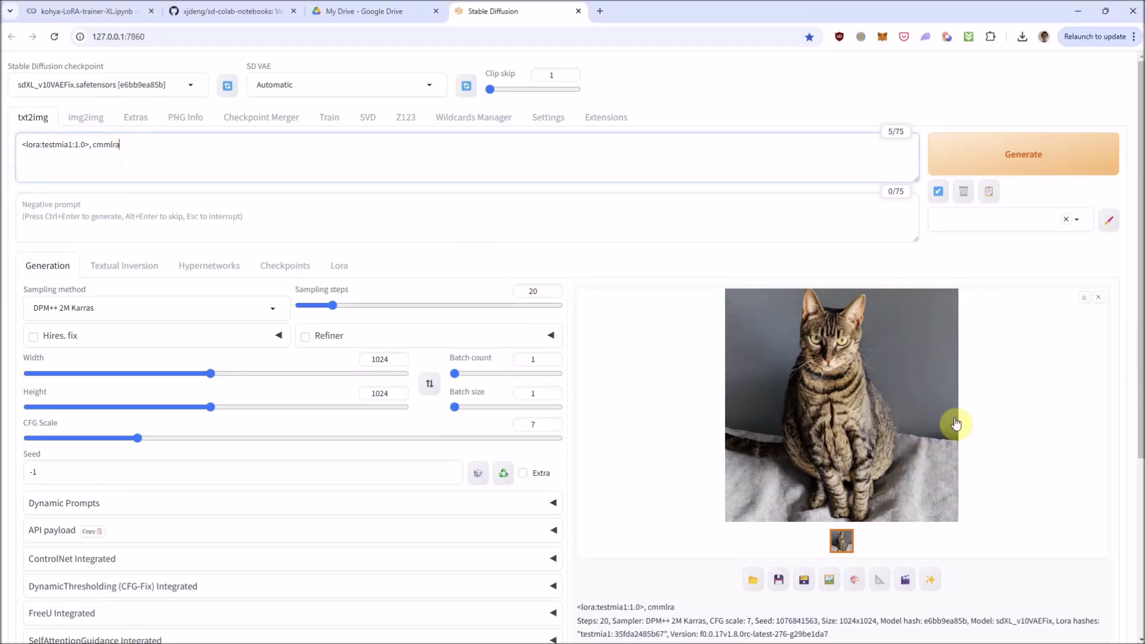
{"action": "left_click", "coordinate": [899, 369]}
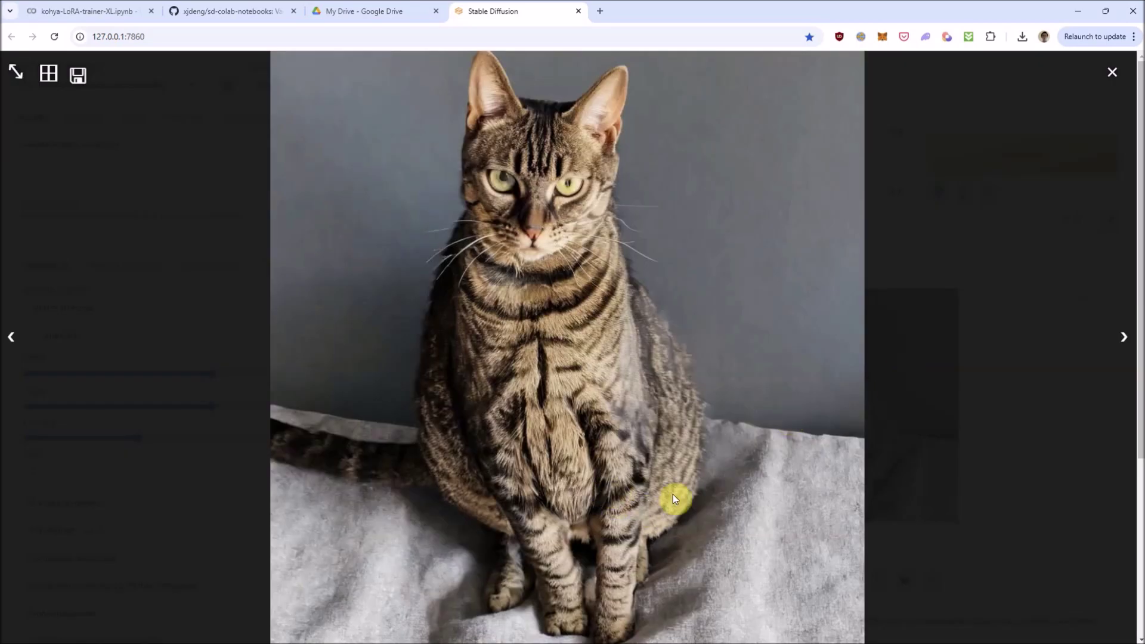
{"action": "left_click", "coordinate": [1111, 82]}
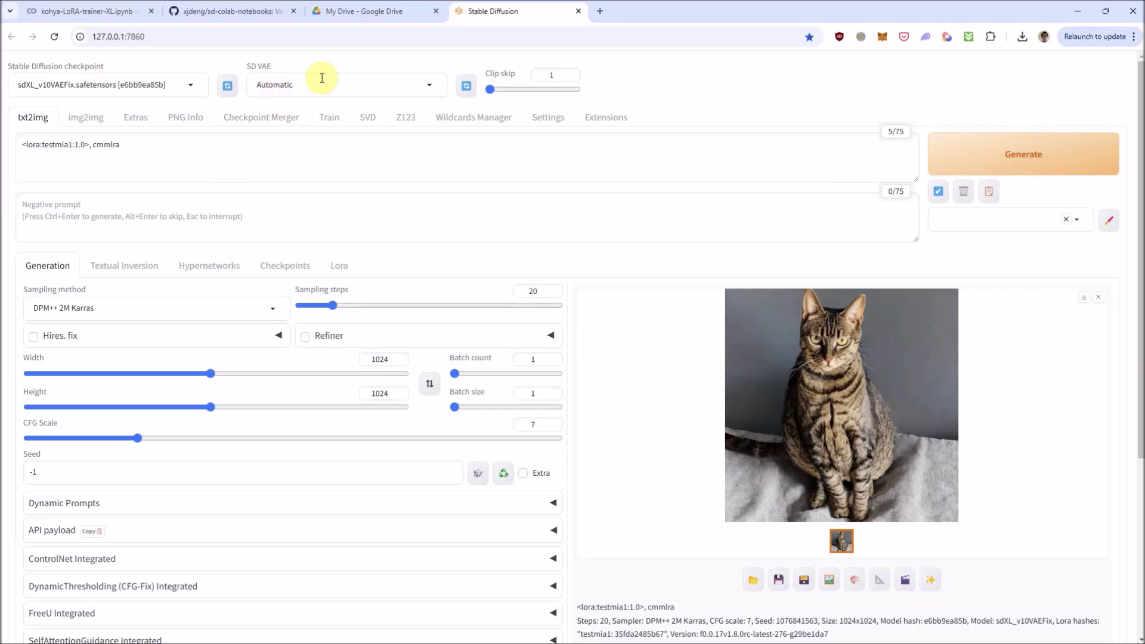
Switch to the LoRA_dataset folder on GitHub and view the training image 011.jpeg
{"action": "left_click", "coordinate": [247, 11]}
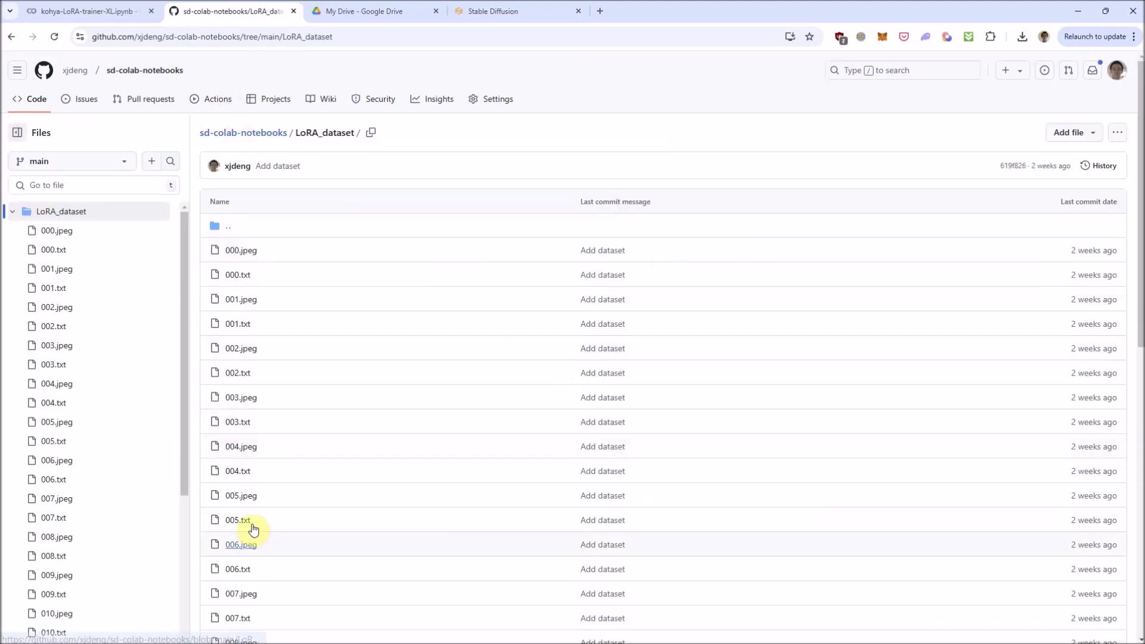
{"action": "scroll", "coordinate": [249, 560], "scroll_direction": "down", "scroll_amount": 1}
{"action": "scroll", "coordinate": [250, 561], "scroll_direction": "down", "scroll_amount": 6}
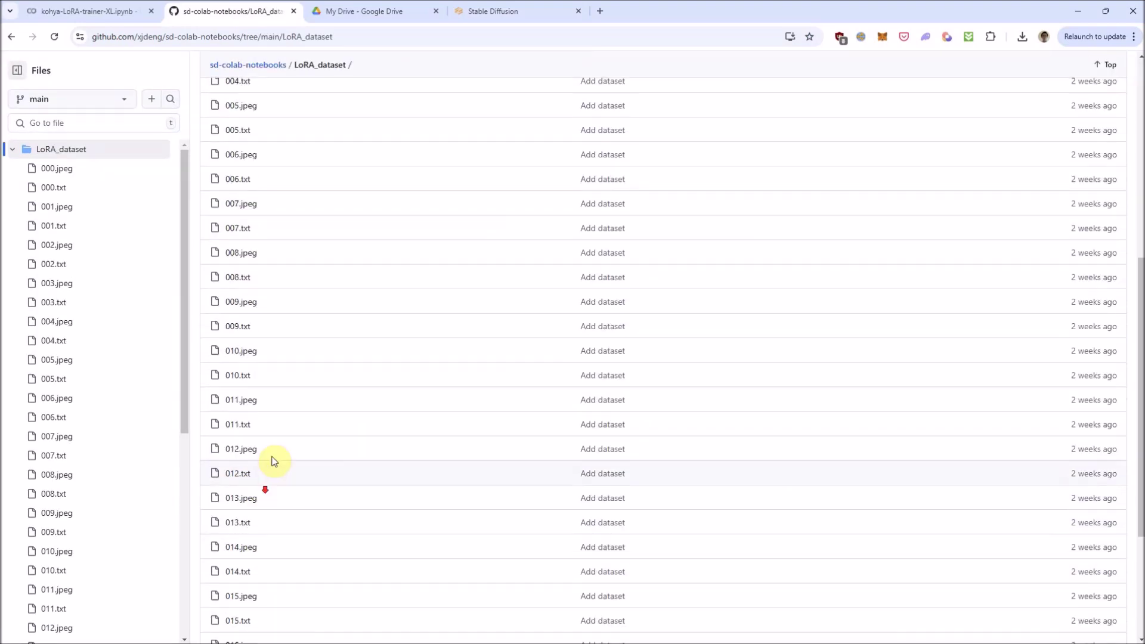
{"action": "left_click", "coordinate": [242, 399]}
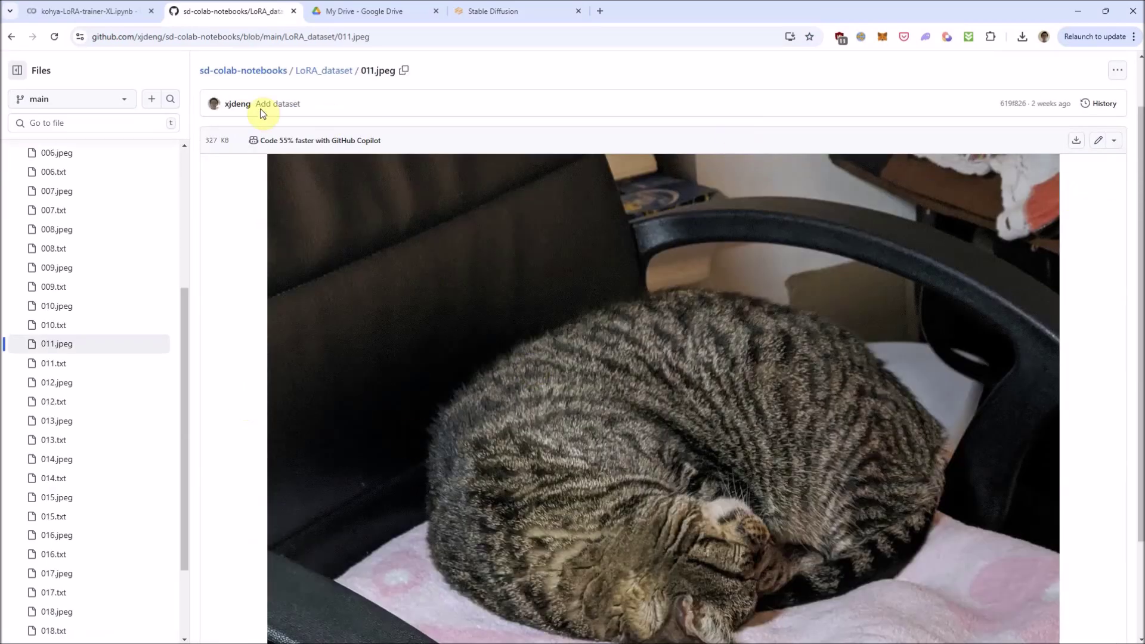
Return to the LoRA_dataset folder and view the training image 009.jpeg
{"action": "left_click", "coordinate": [322, 72]}
{"action": "scroll", "coordinate": [320, 490], "scroll_direction": "down", "scroll_amount": 1}
{"action": "scroll", "coordinate": [320, 490], "scroll_direction": "down", "scroll_amount": 3}
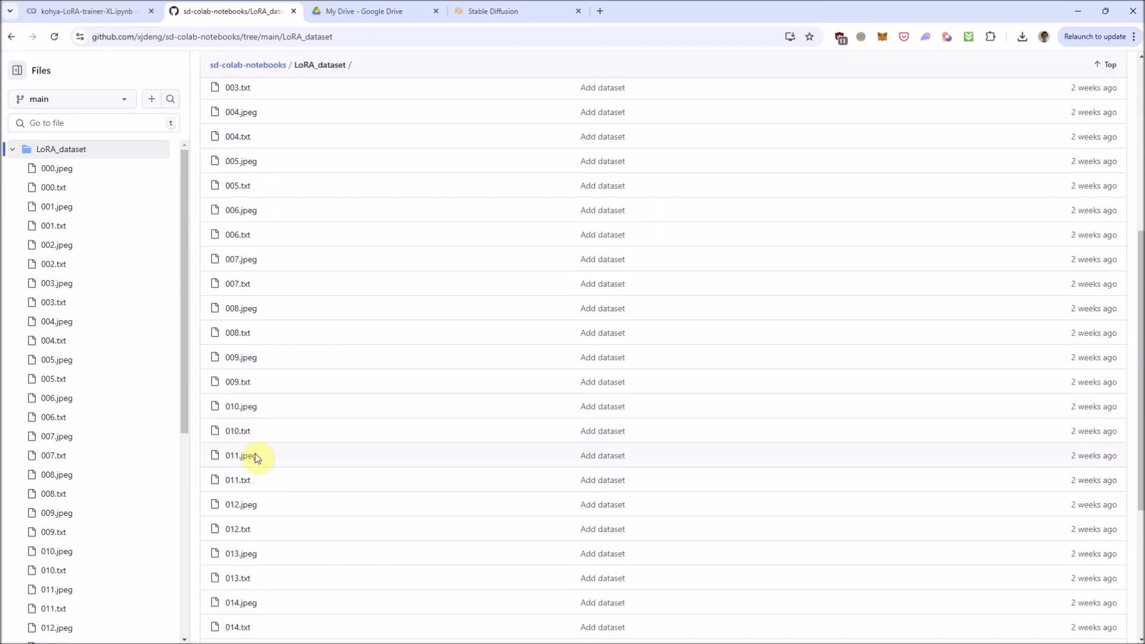
{"action": "left_click", "coordinate": [245, 361]}
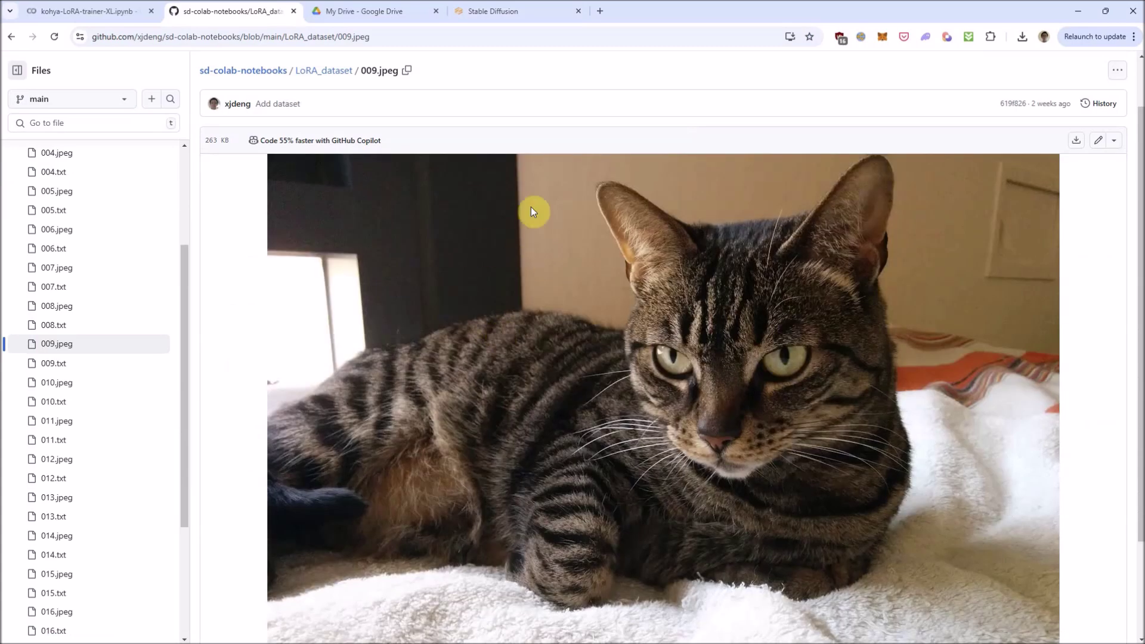
Open 009.txt in the LoRA_dataset folder and copy its whole caption line
{"action": "left_click", "coordinate": [338, 73]}
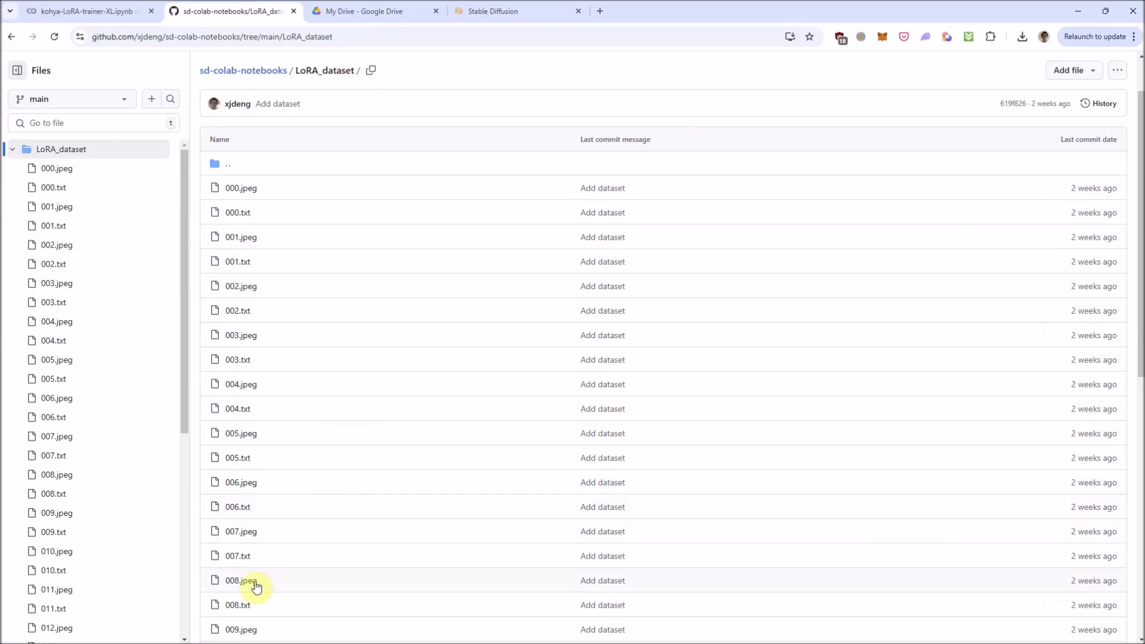
{"action": "scroll", "coordinate": [256, 585], "scroll_direction": "down", "scroll_amount": 2}
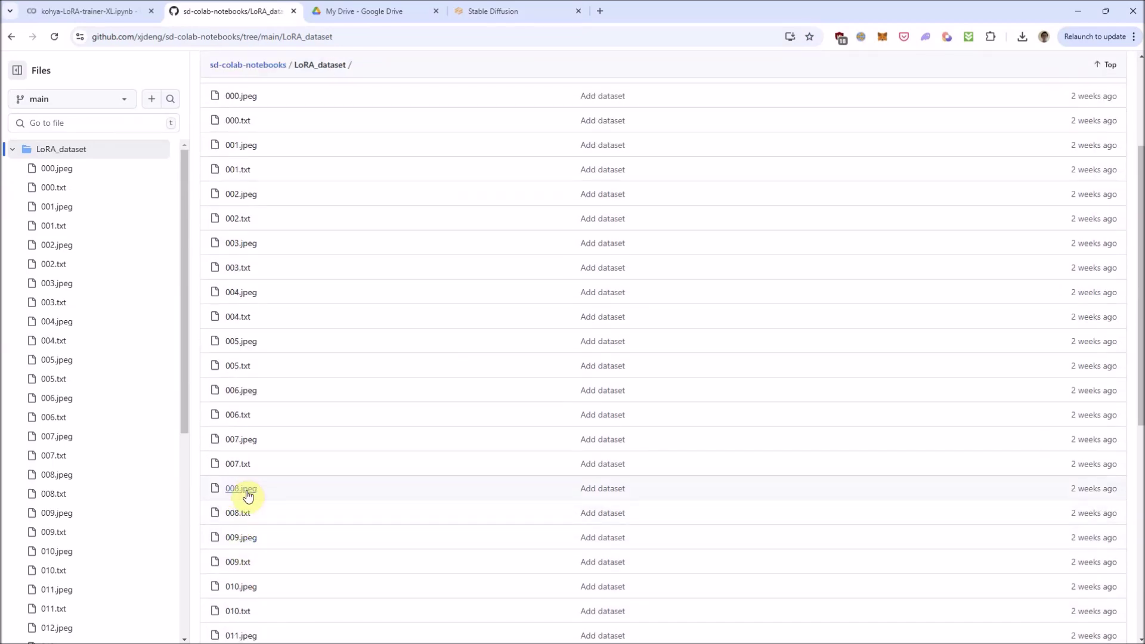
{"action": "left_click", "coordinate": [240, 563]}
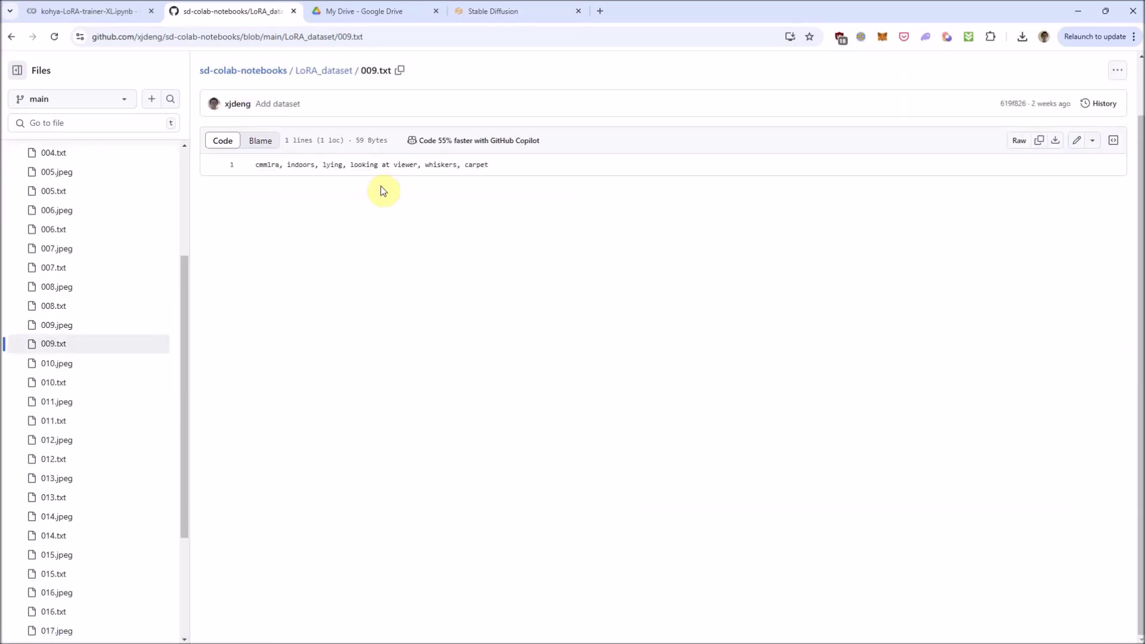
{"action": "left_click_drag", "start_coordinate": [509, 164], "coordinate": [259, 175]}
{"action": "key", "text": "ctrl+c"}
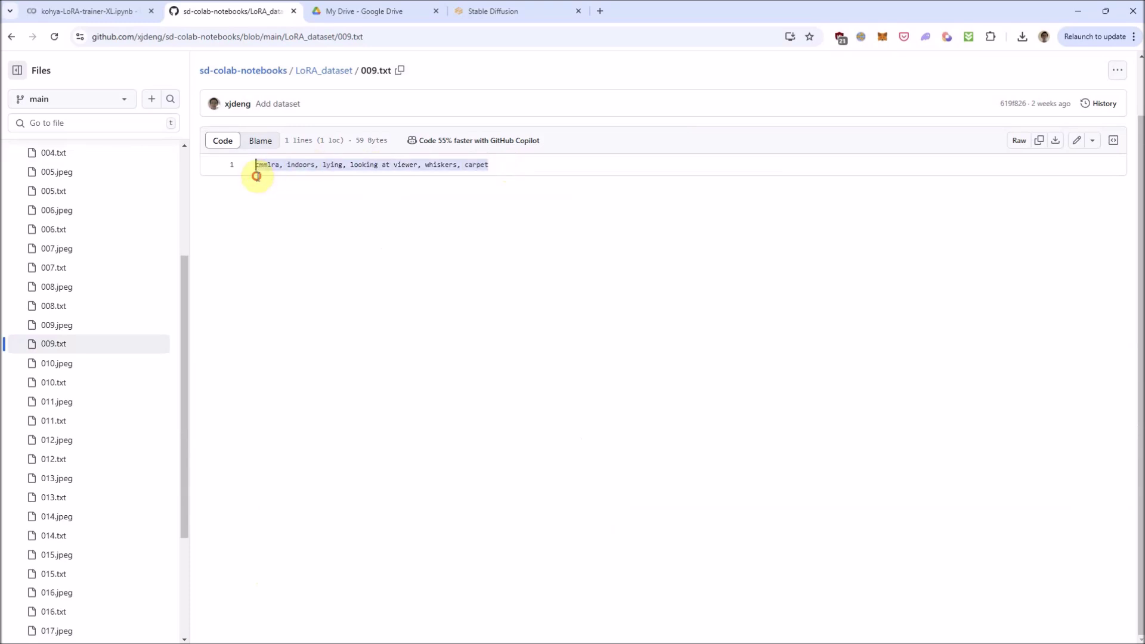
In Stable Diffusion, replace cmmlra in the prompt with the copied caption, keeping the LoRA tag, and generate the image
{"action": "left_click", "coordinate": [509, 8]}
{"action": "left_click", "coordinate": [106, 143]}
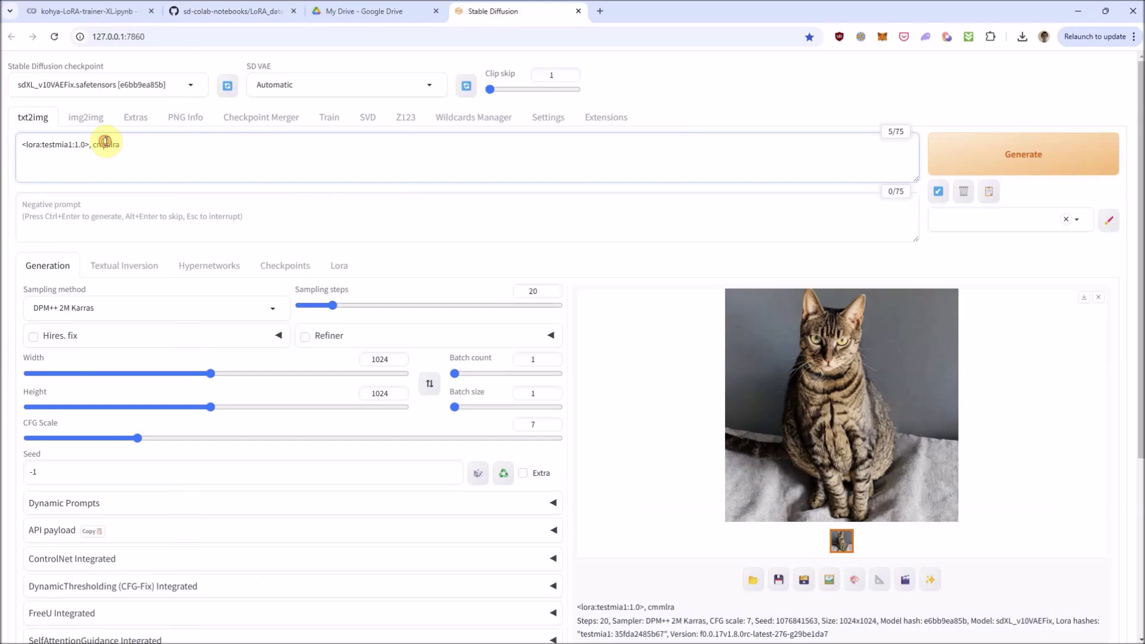
{"action": "key", "text": "ctrl+v"}
{"action": "left_click", "coordinate": [1050, 164]}
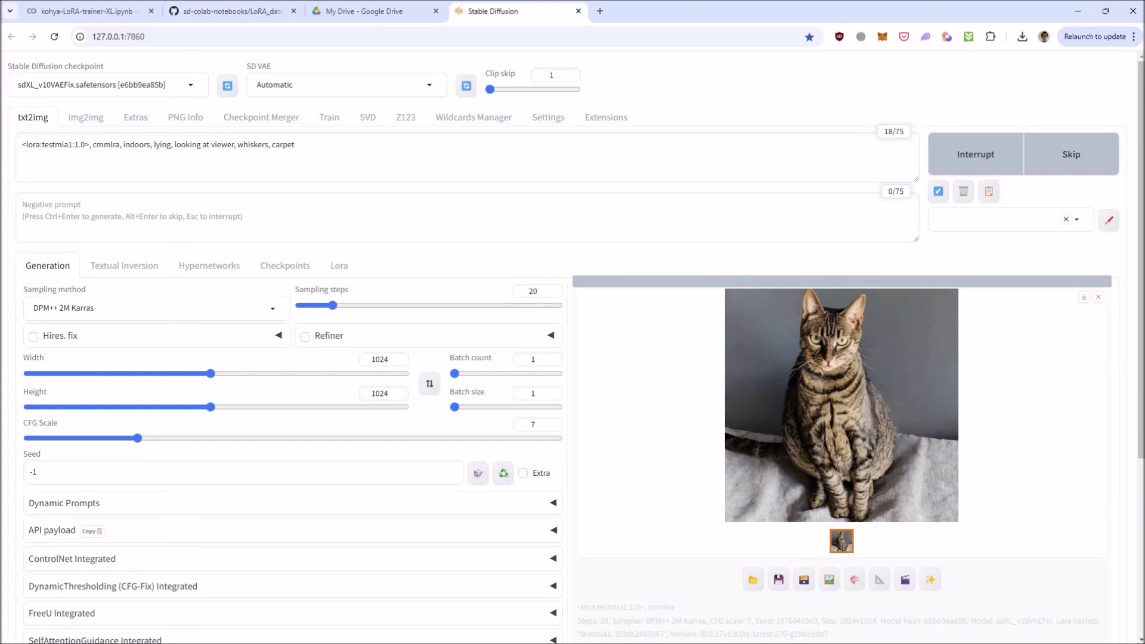
Check the GPU load in Task Manager and the generation progress in the forge console, and minimize Task Manager
{"action": "key", "text": "ctrl+shift+Escape"}
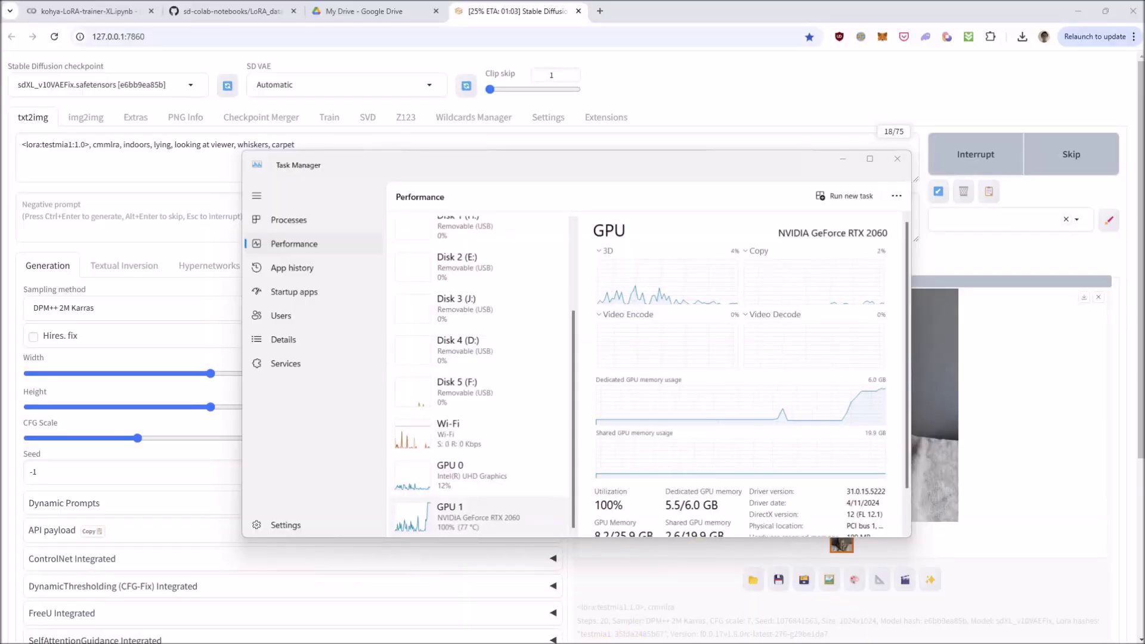
{"action": "key", "text": "alt+Tab"}
{"action": "left_click_drag", "start_coordinate": [653, 284], "coordinate": [635, 248]}
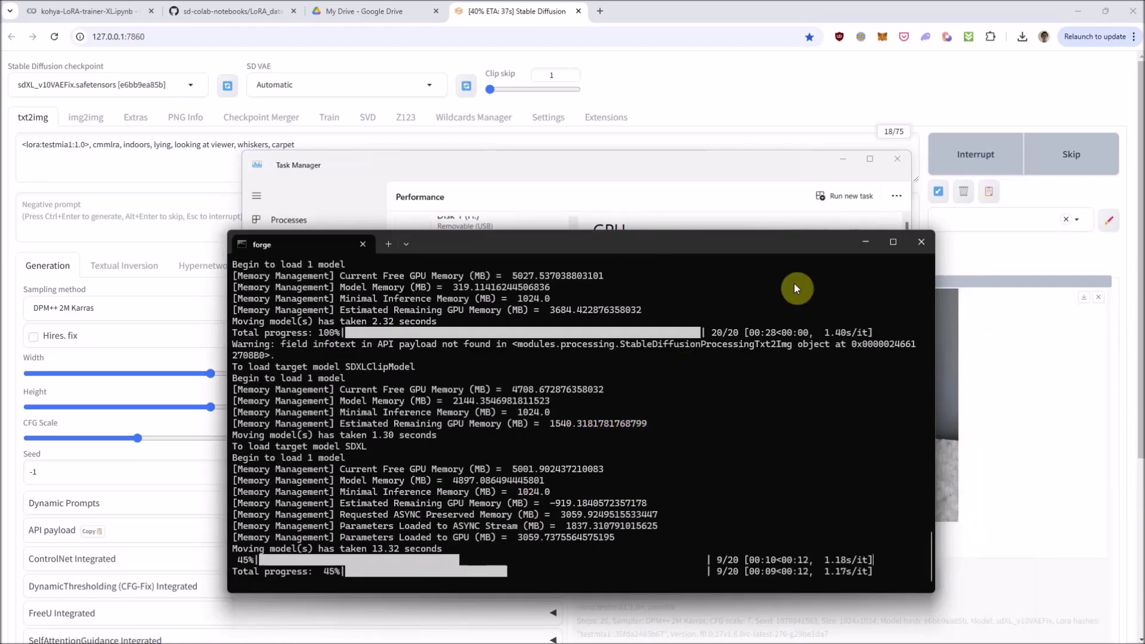
{"action": "left_click", "coordinate": [842, 159]}
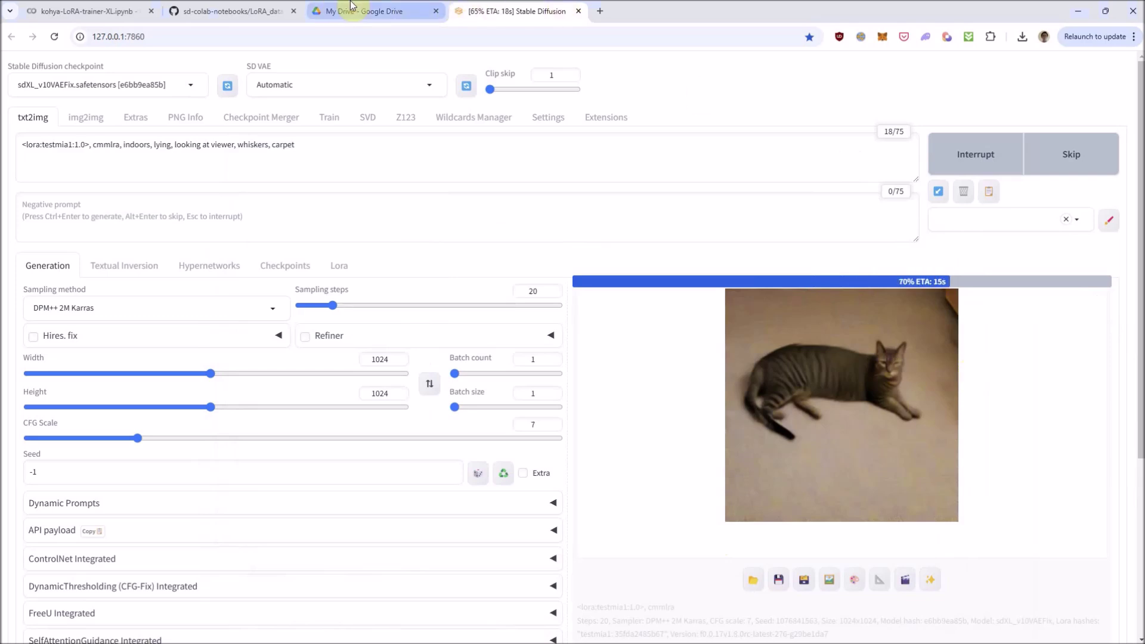
Switch to GitHub, go back to the LoRA_dataset folder and reopen the training image 009.jpeg for comparison
{"action": "mouse_move", "coordinate": [350, 5]}
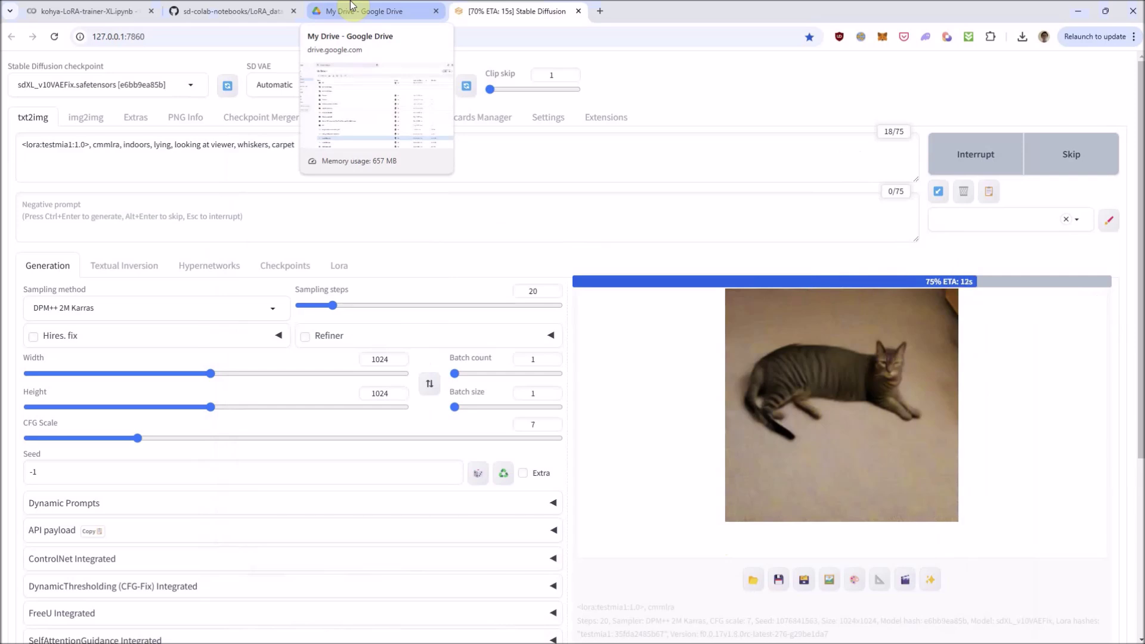
{"action": "left_click", "coordinate": [249, 14]}
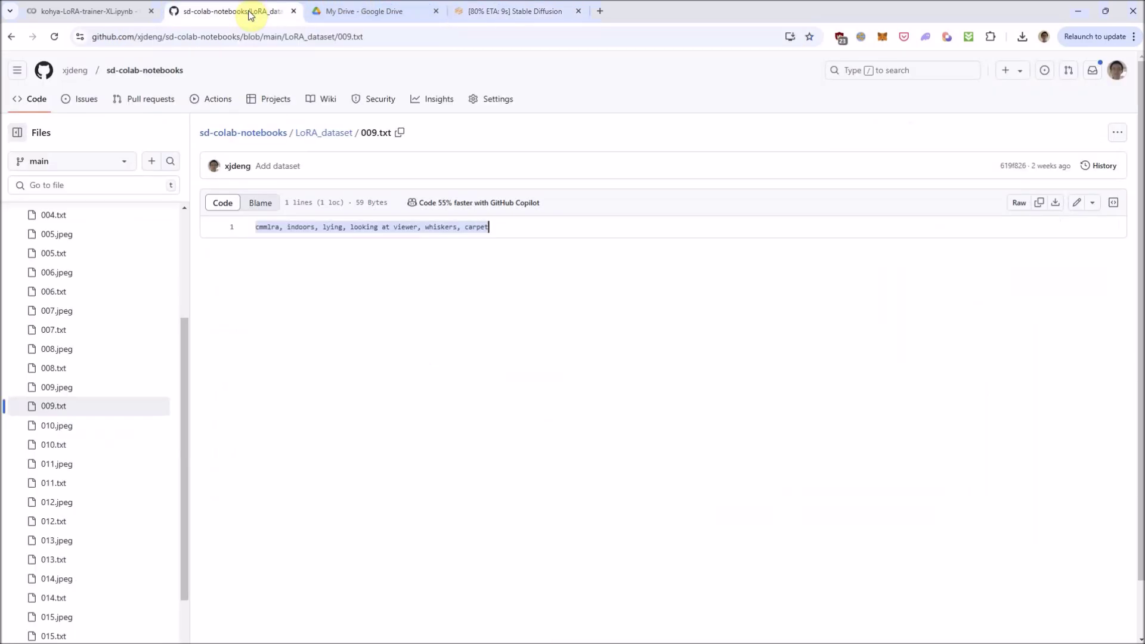
{"action": "left_click", "coordinate": [346, 137]}
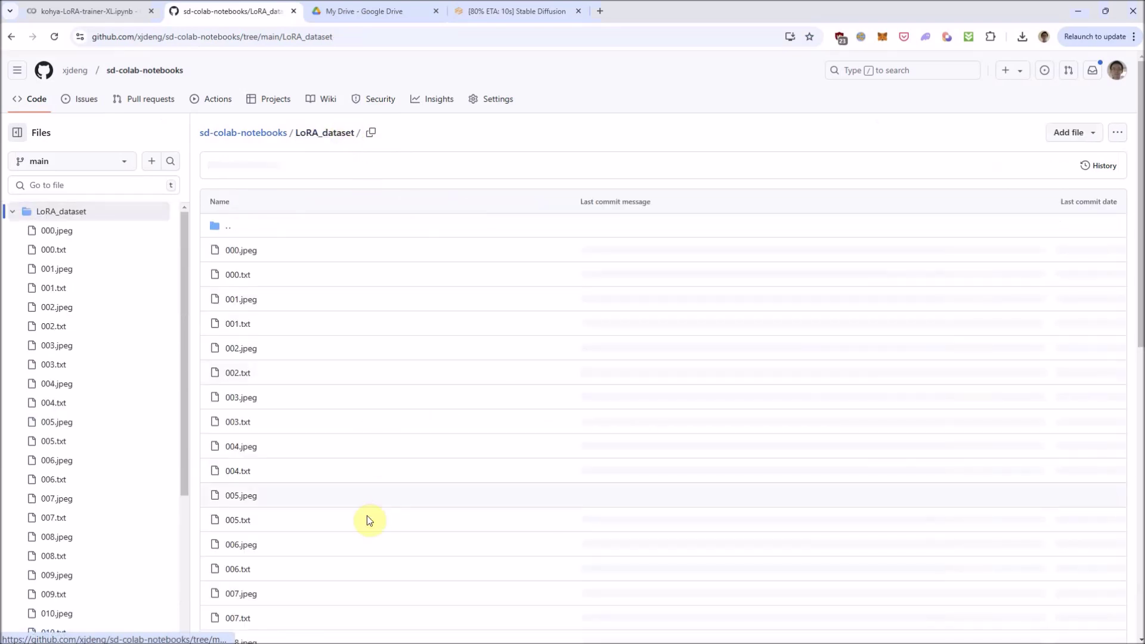
{"action": "scroll", "coordinate": [358, 513], "scroll_direction": "down", "scroll_amount": 3}
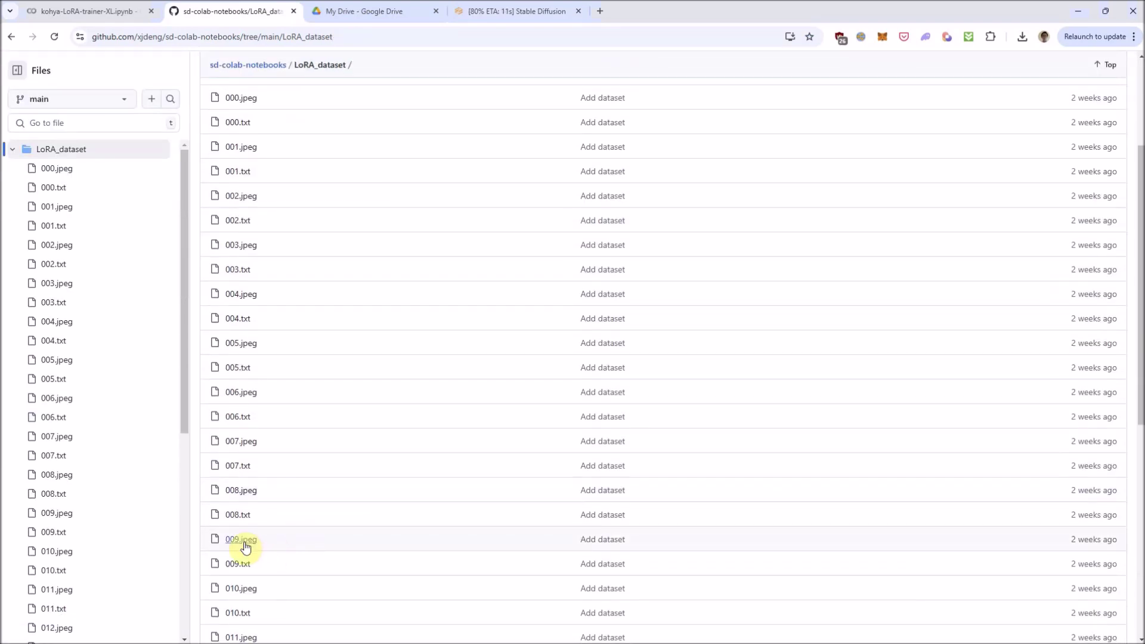
{"action": "left_click", "coordinate": [242, 540]}
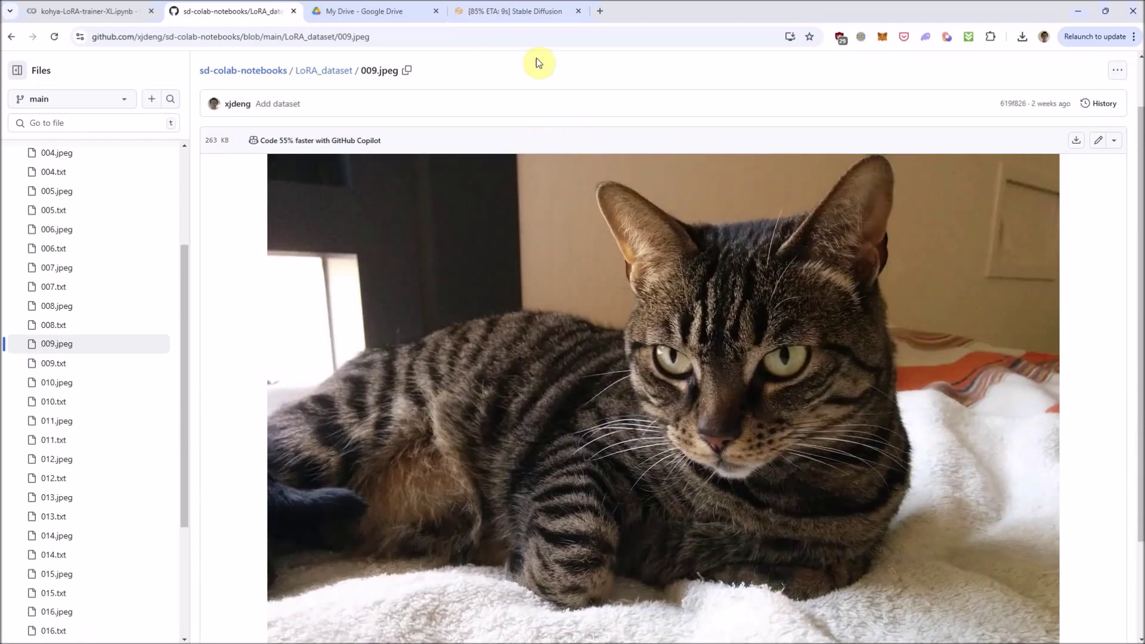
Return to Stable Diffusion, inspect the generated carpet cat image at full size, close the preview and check the prompt
{"action": "left_click", "coordinate": [474, 12]}
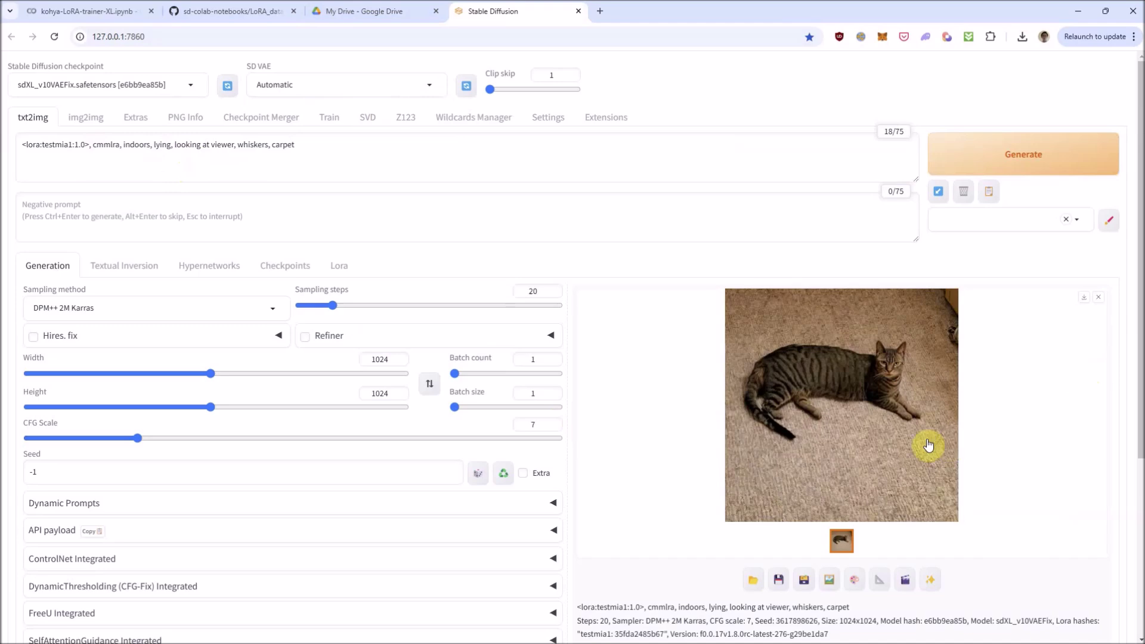
{"action": "left_click", "coordinate": [891, 439]}
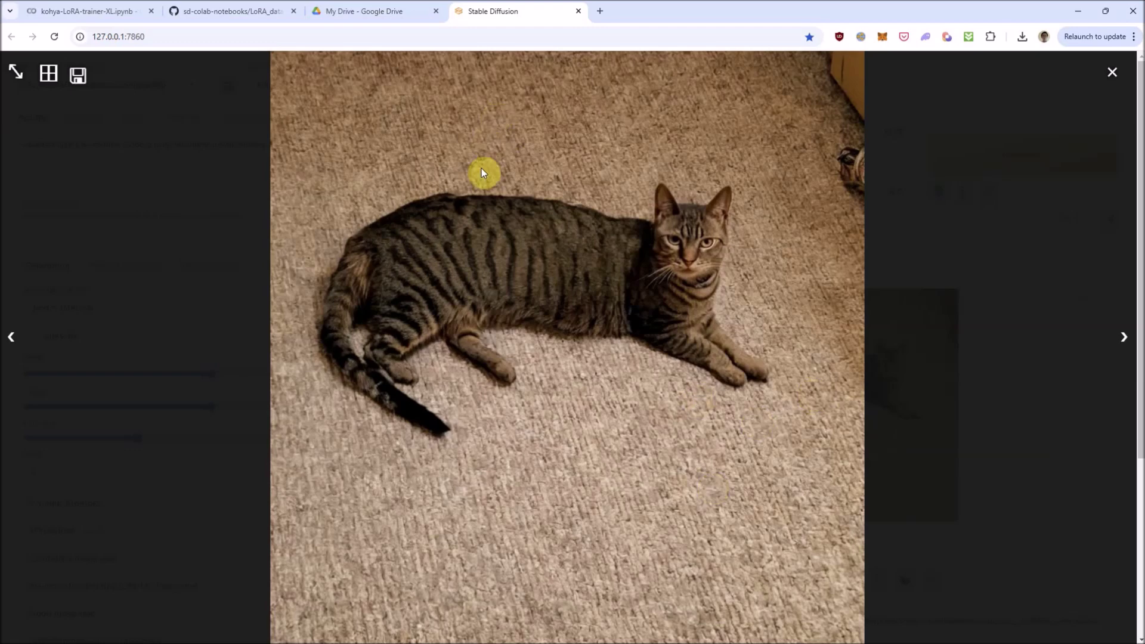
{"action": "left_click", "coordinate": [1099, 102]}
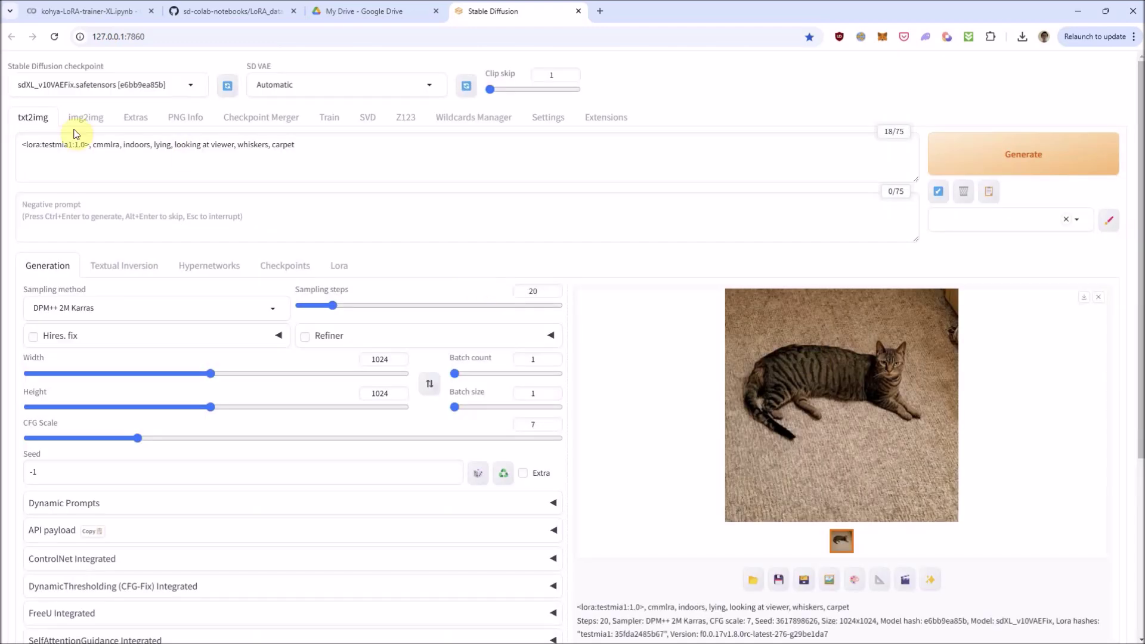
{"action": "left_click", "coordinate": [199, 145]}
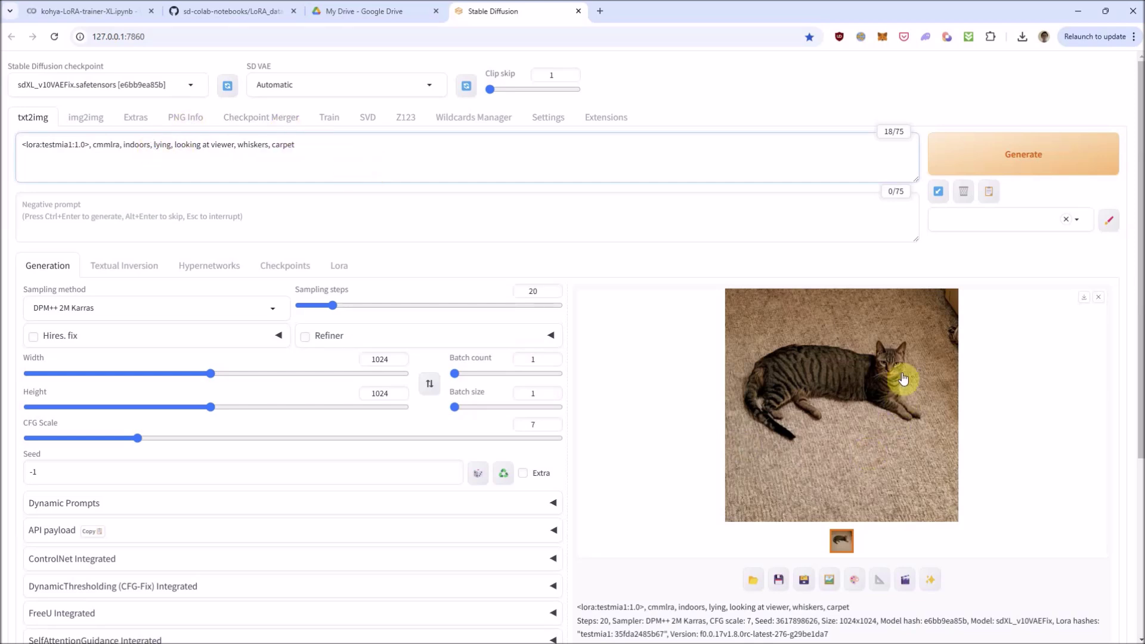
{"action": "left_click", "coordinate": [134, 145]}
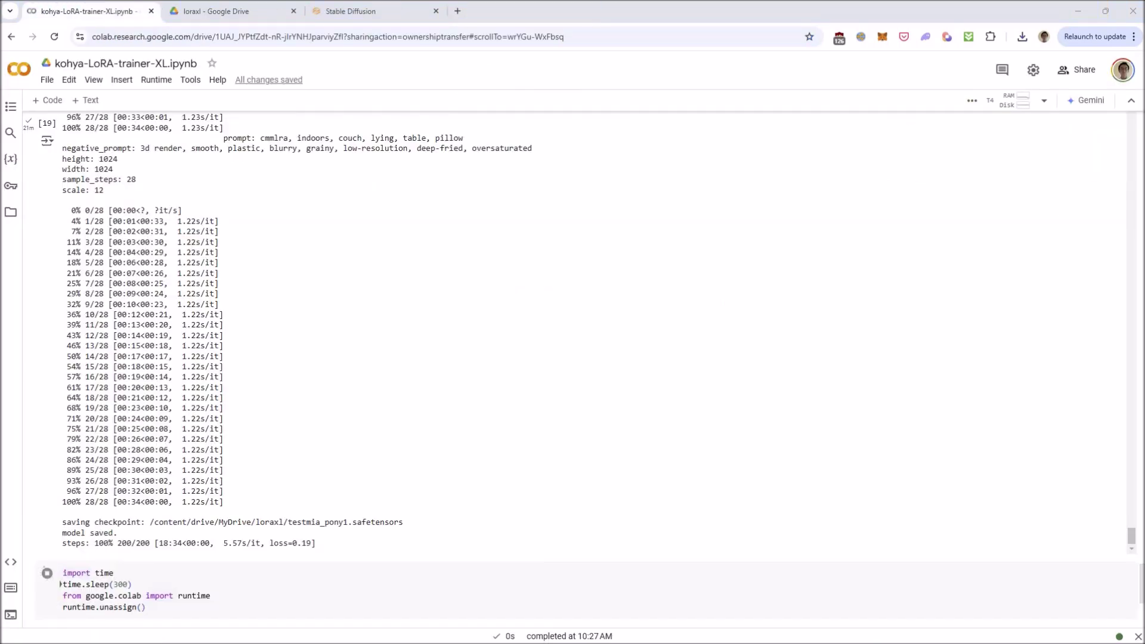
In Google Drive, open the sample folder inside loraxl and view both epoch 20 sample images of testmia_pony1
{"action": "left_click", "coordinate": [259, 12]}
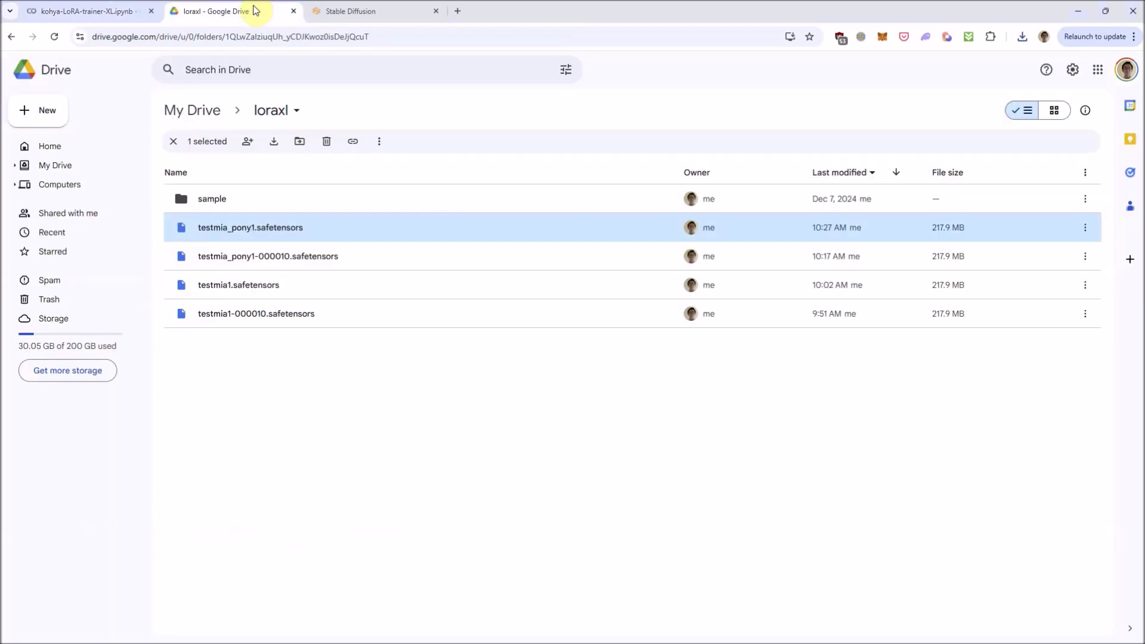
{"action": "left_click", "coordinate": [249, 200]}
{"action": "double_click", "coordinate": [249, 198]}
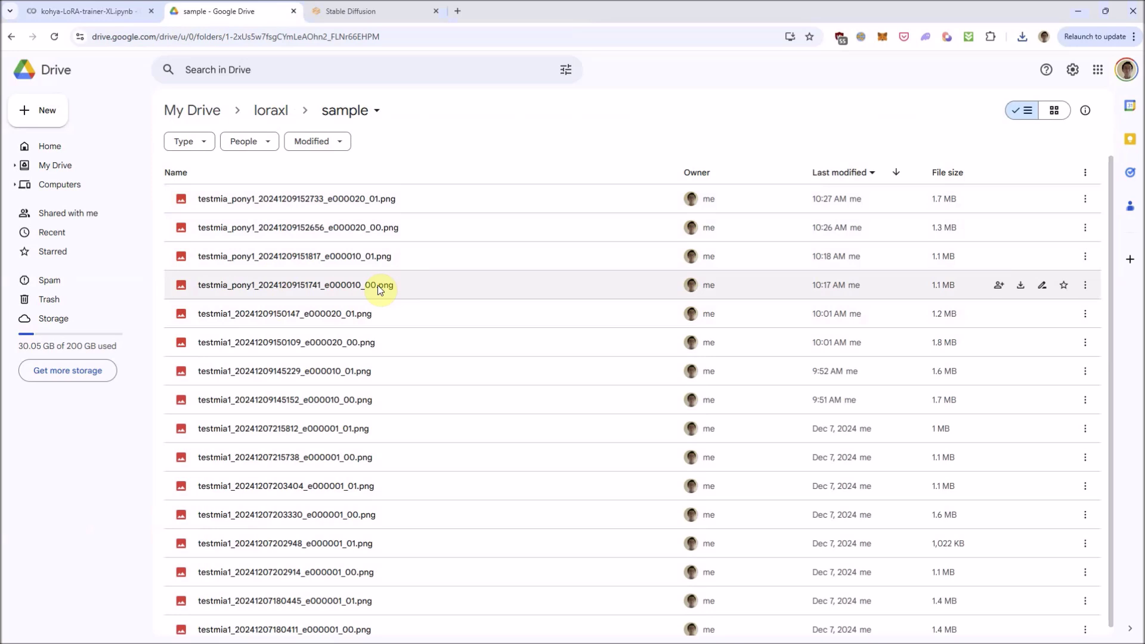
{"action": "left_click", "coordinate": [396, 228]}
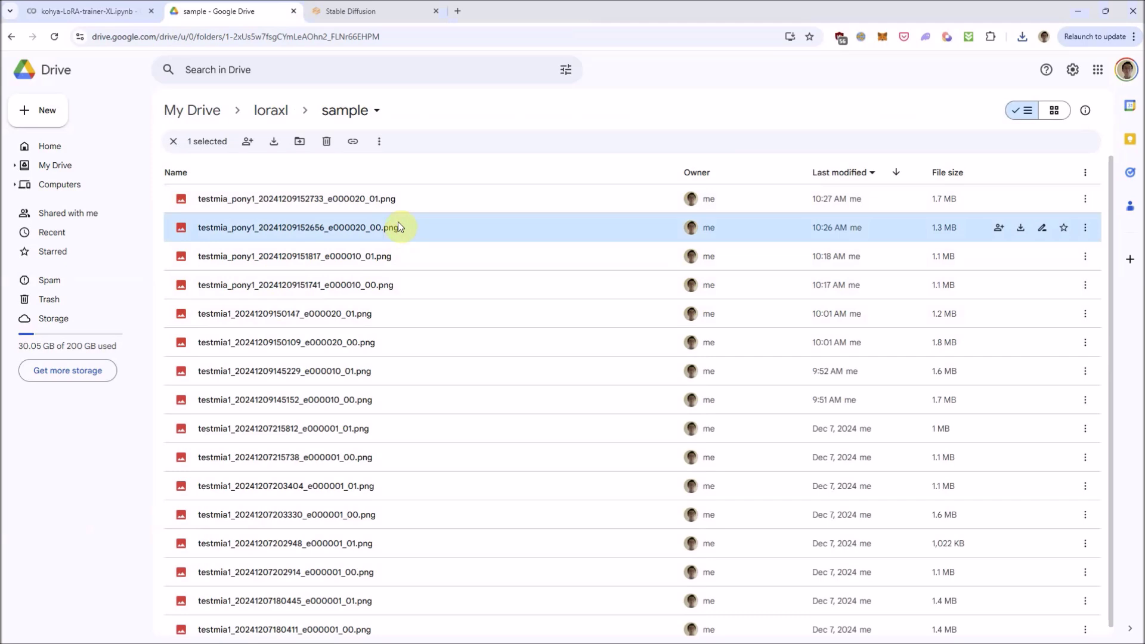
{"action": "double_click", "coordinate": [398, 225]}
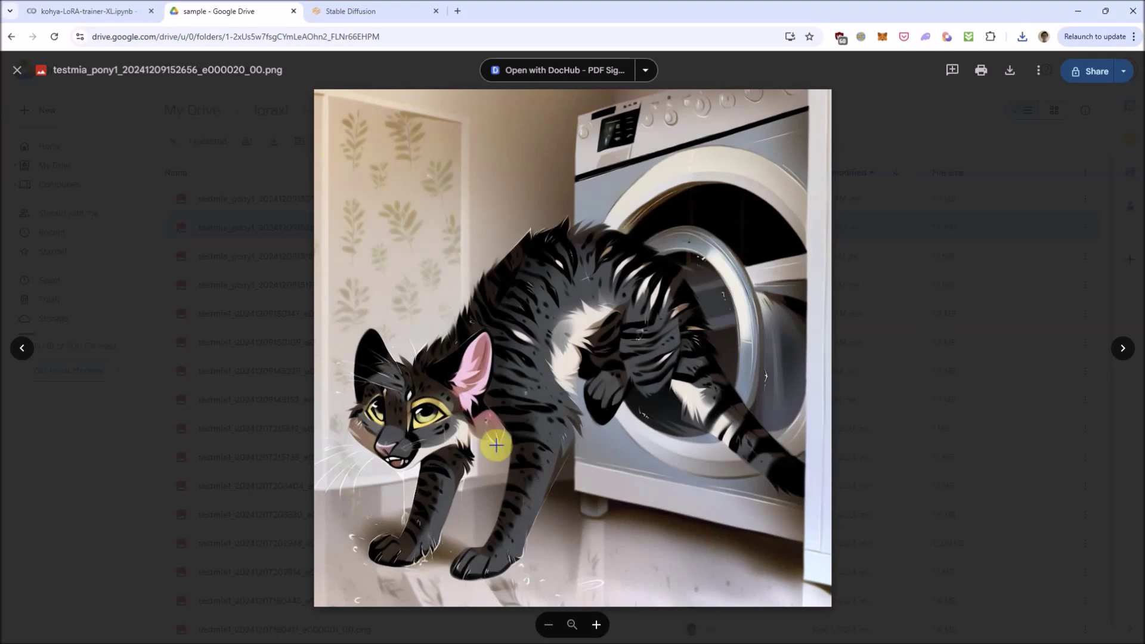
{"action": "left_click", "coordinate": [18, 71]}
{"action": "double_click", "coordinate": [339, 206]}
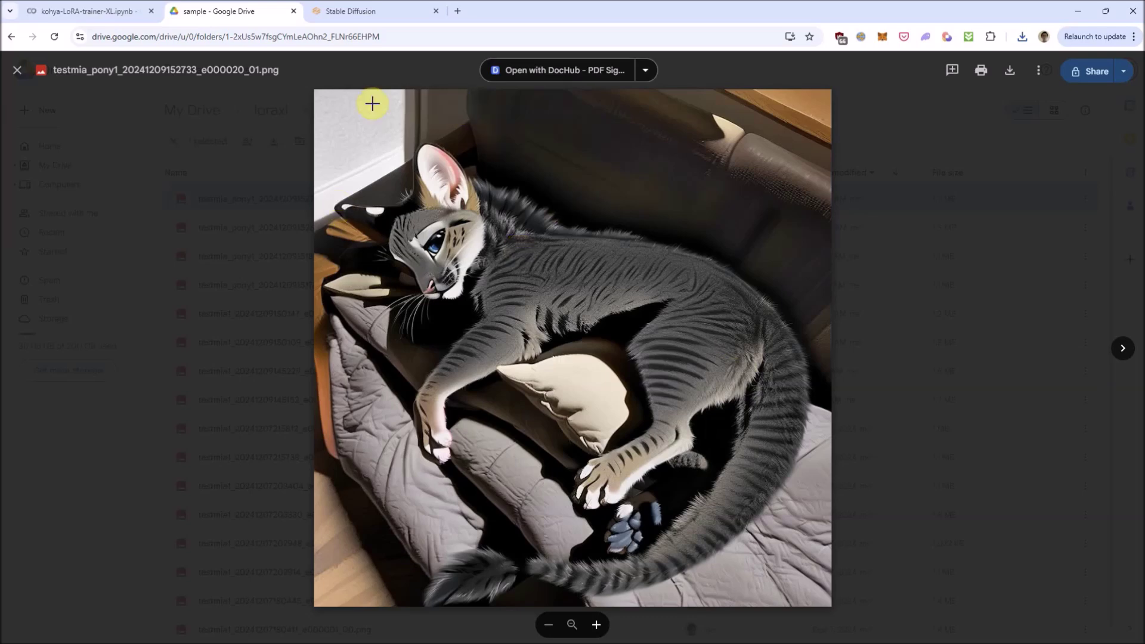
{"action": "left_click", "coordinate": [14, 69]}
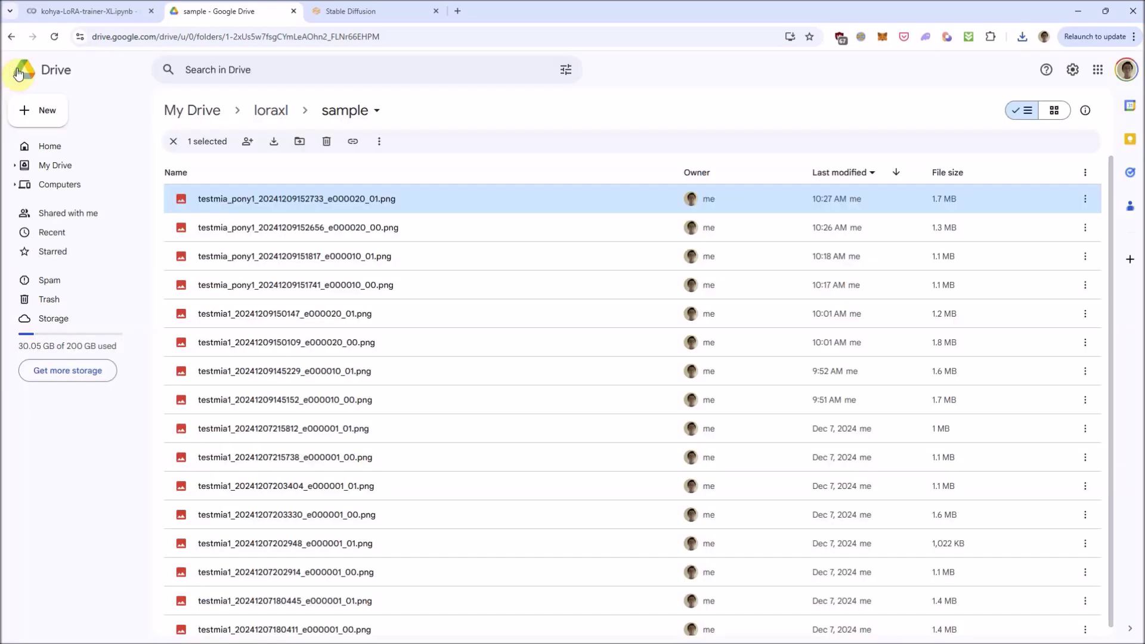
In Stable Diffusion, load the checkpoint ponyDiffusionV6XL_v6StartWithThisOne.safetensors and set the SD VAE to ponyStandardVAE_v10.safetensors
{"action": "left_click", "coordinate": [338, 5]}
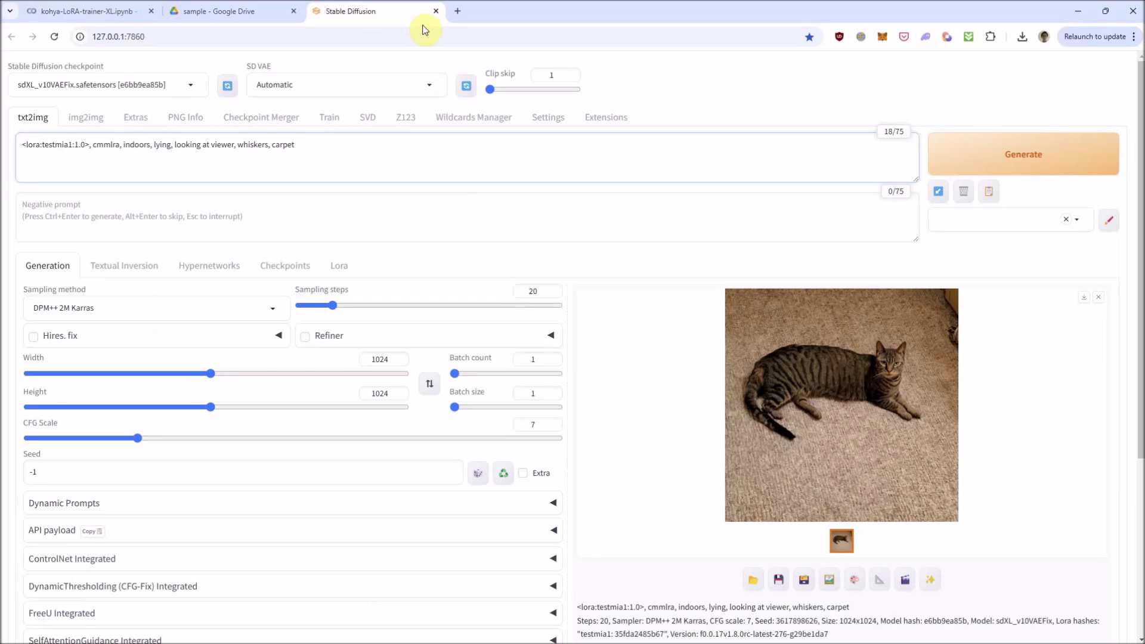
{"action": "left_click", "coordinate": [174, 82]}
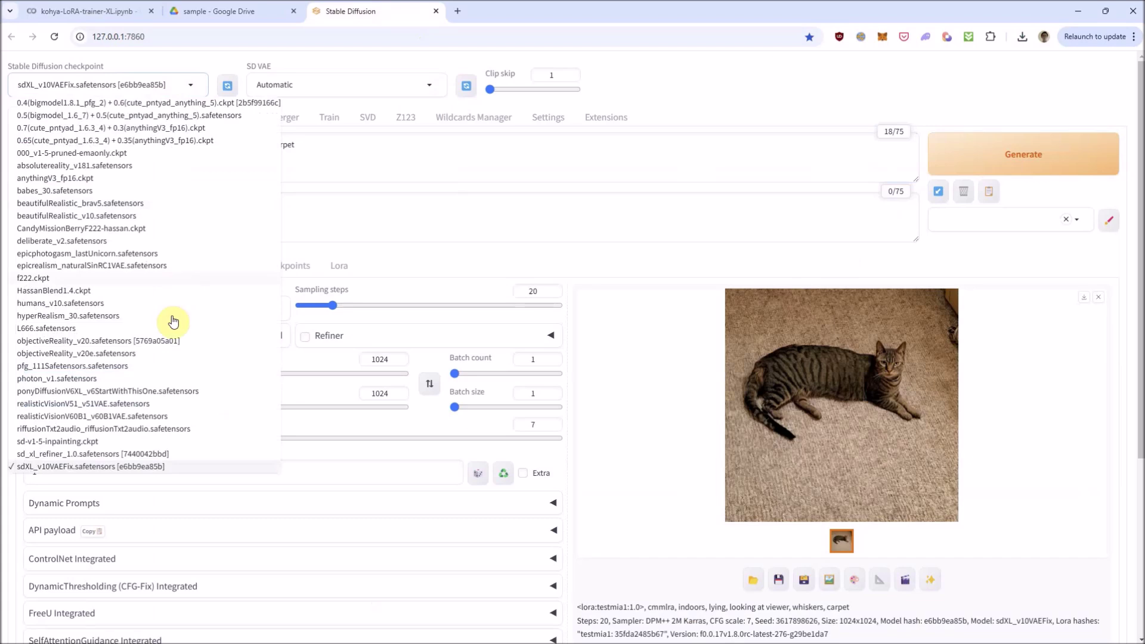
{"action": "left_click", "coordinate": [127, 392]}
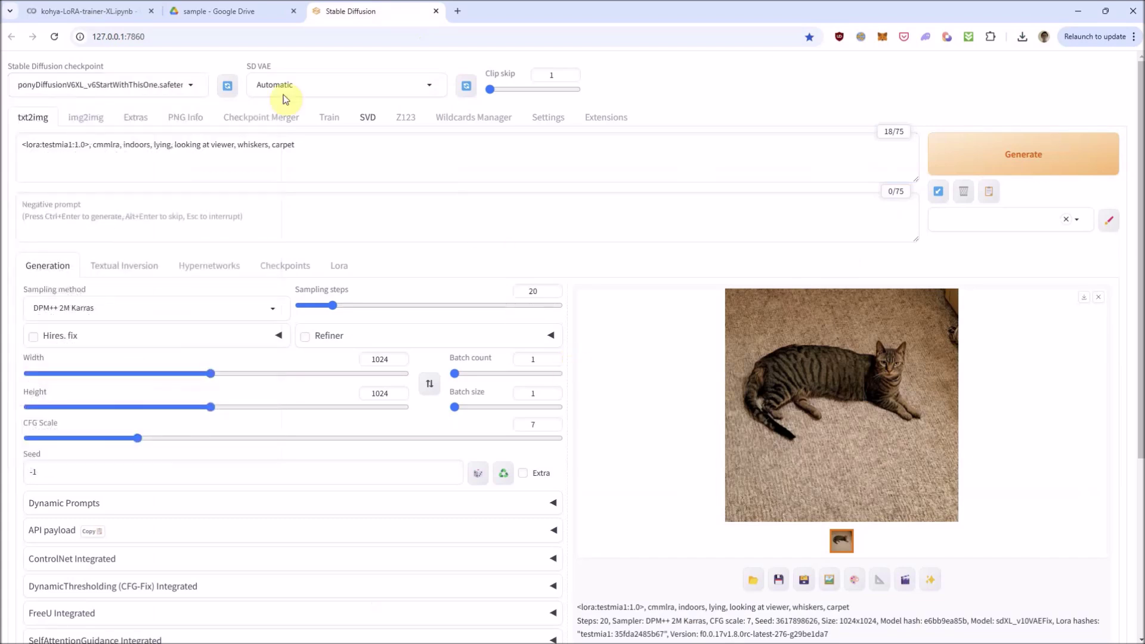
{"action": "left_click", "coordinate": [345, 85]}
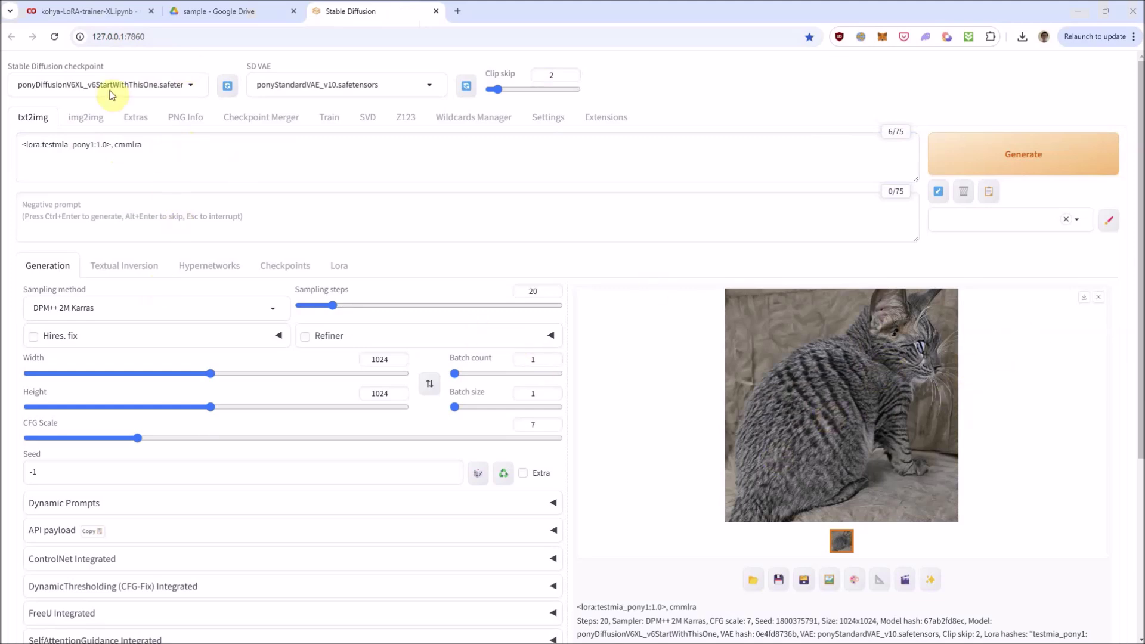
Set Clip skip to 2 for the Pony checkpoint with the testmia_pony1 LoRA prompt
{"action": "left_click", "coordinate": [156, 153]}
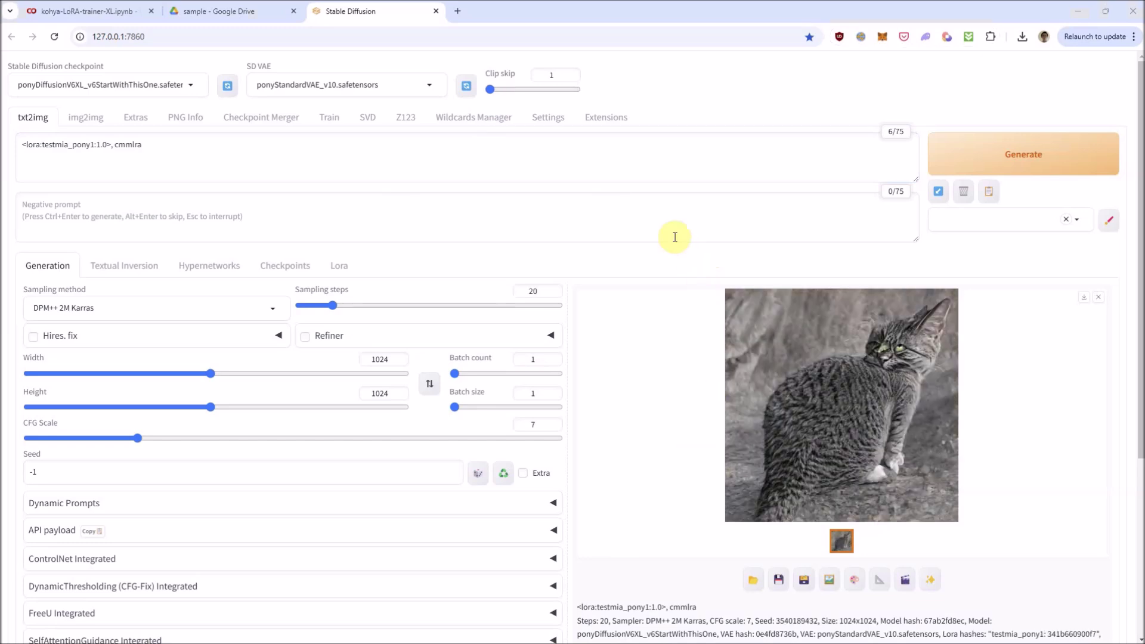
{"action": "double_click", "coordinate": [555, 75]}
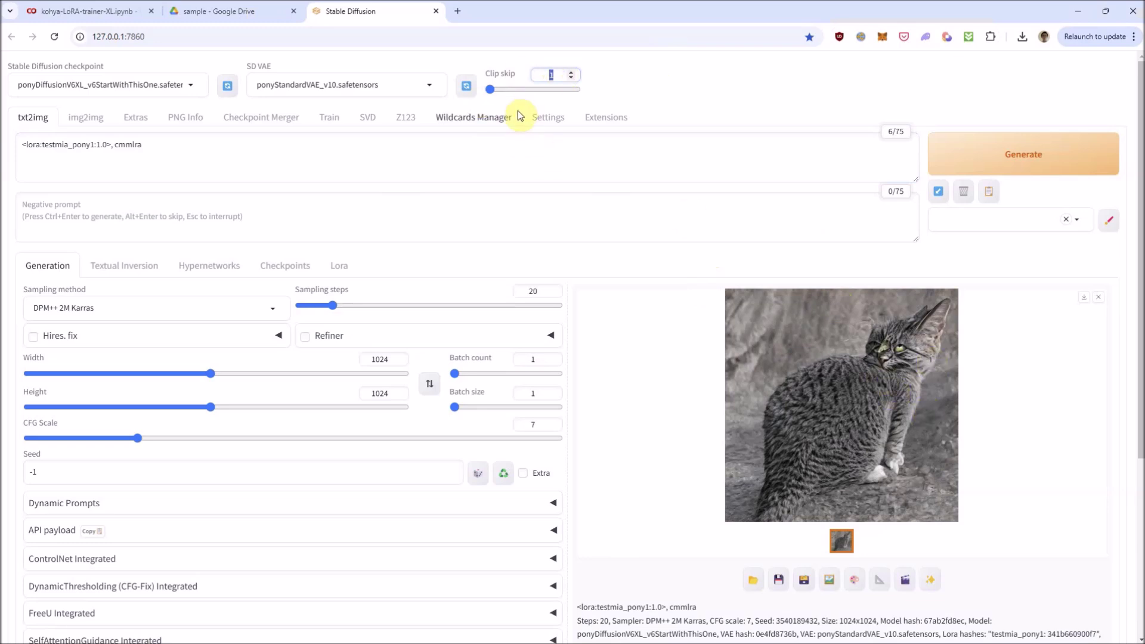
{"action": "type", "text": "2"}
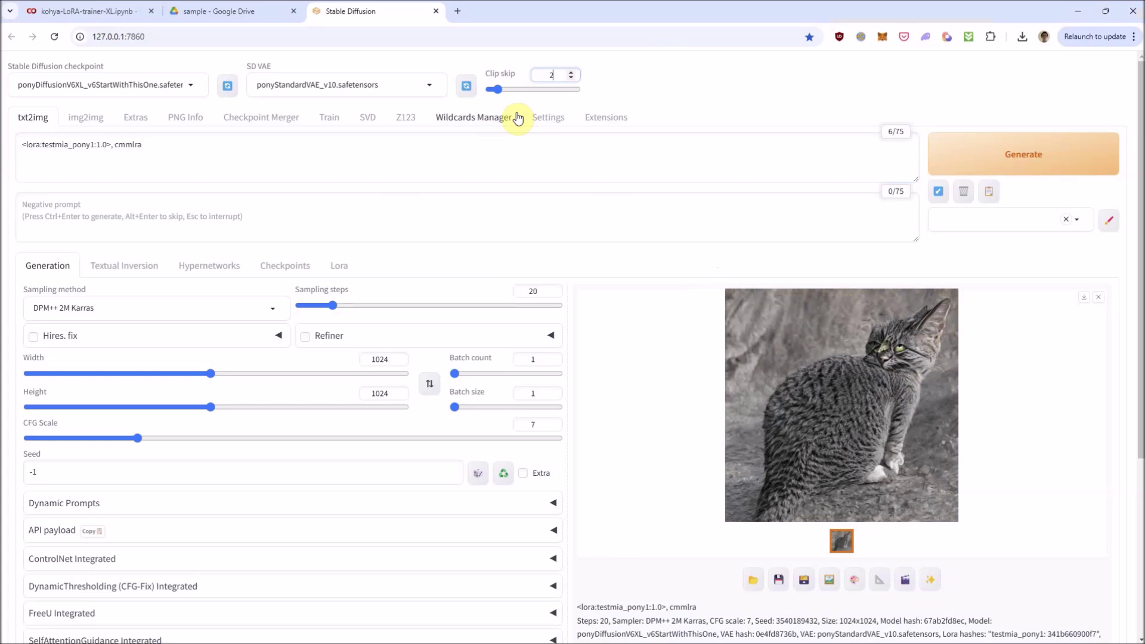